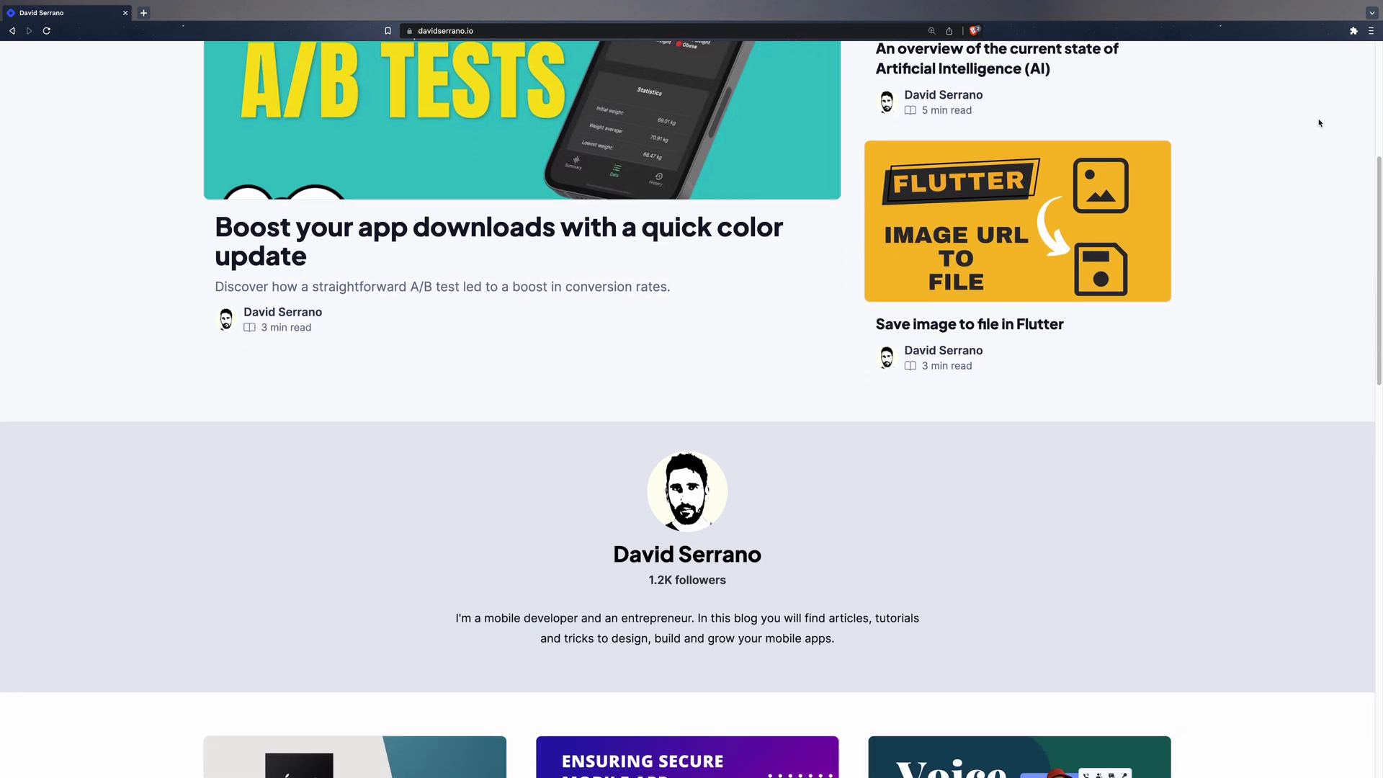
scroll(1319, 122, "down", 6)
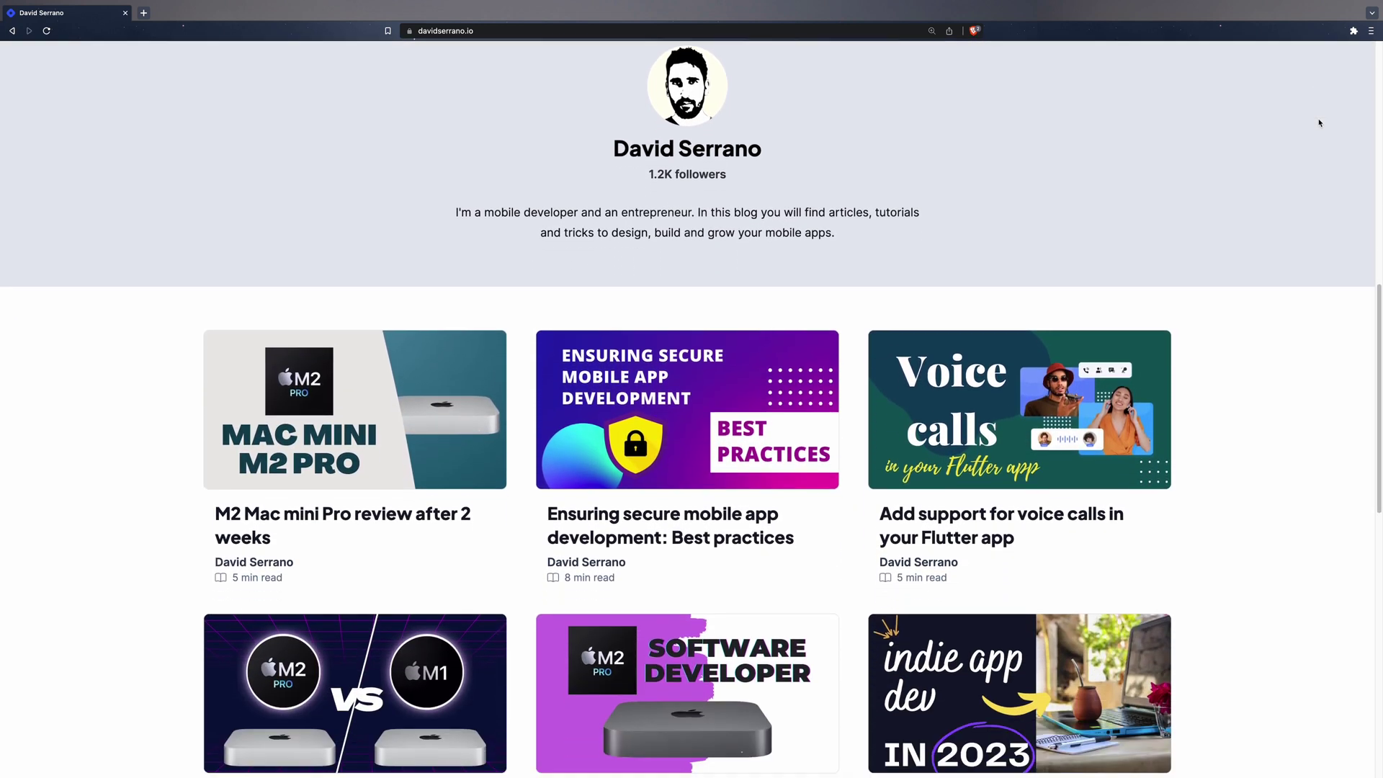
scroll(1319, 122, "down", 3)
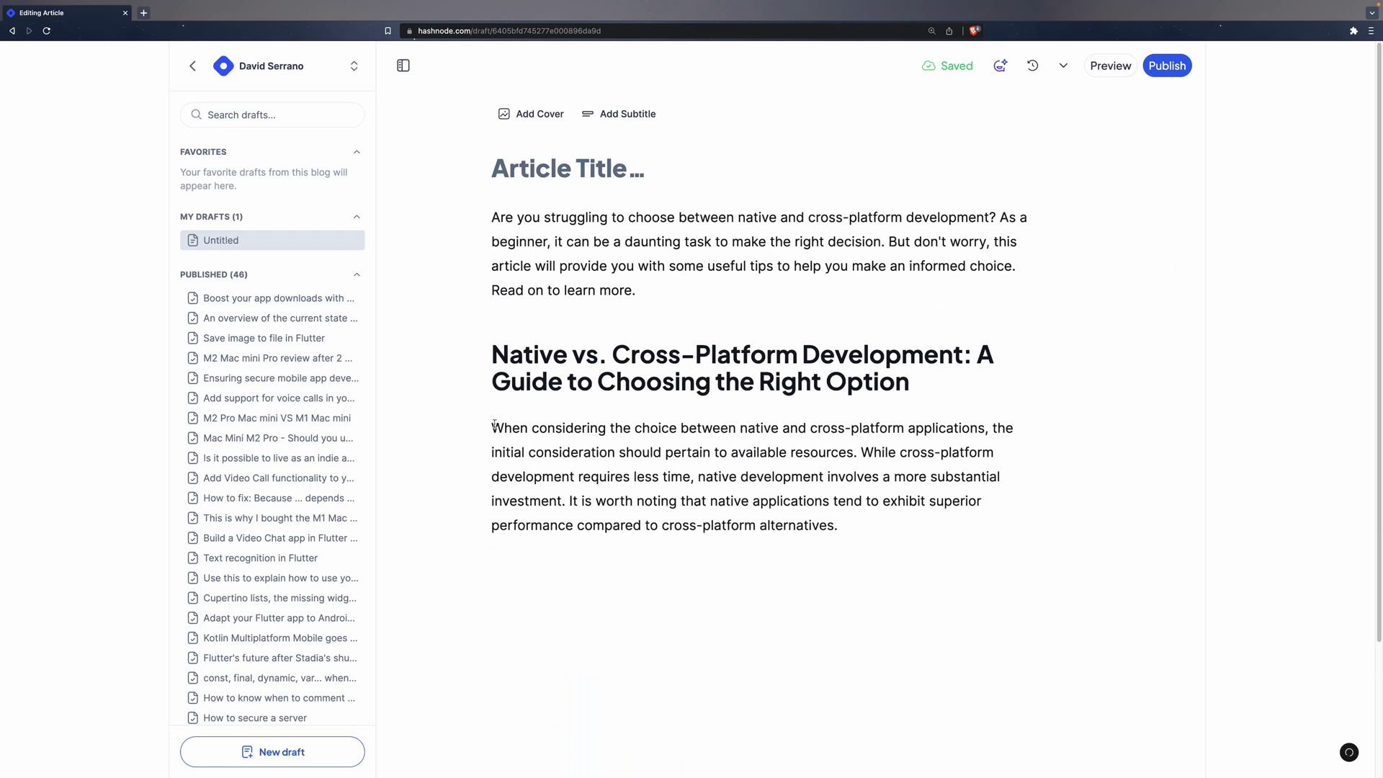
Step: Use the AI operations to turn the paragraph under the "Native vs. Cross-Platform Development" heading into a bullet list
left_click_drag(494, 425, 838, 525)
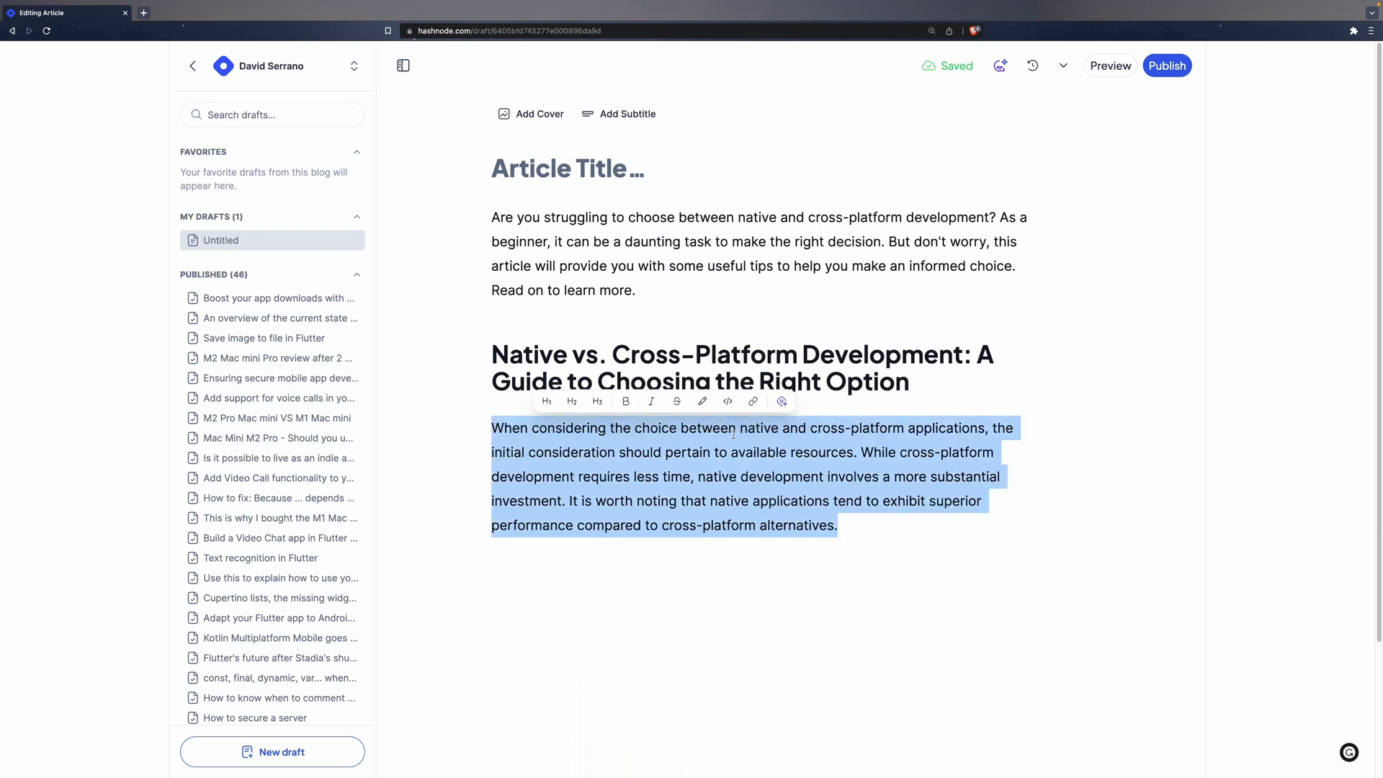
left_click(781, 401)
scroll(708, 332, "down", 2)
scroll(708, 331, "down", 5)
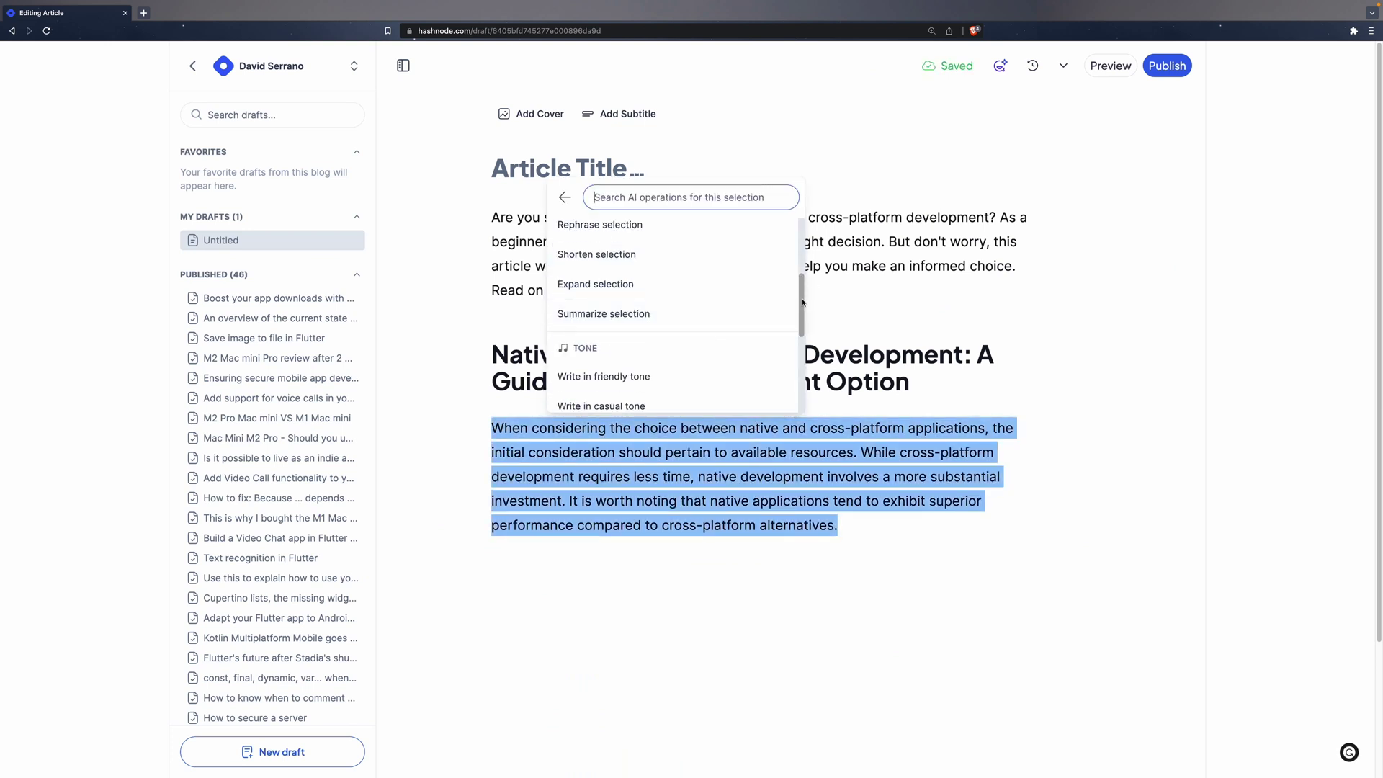
left_click(649, 373)
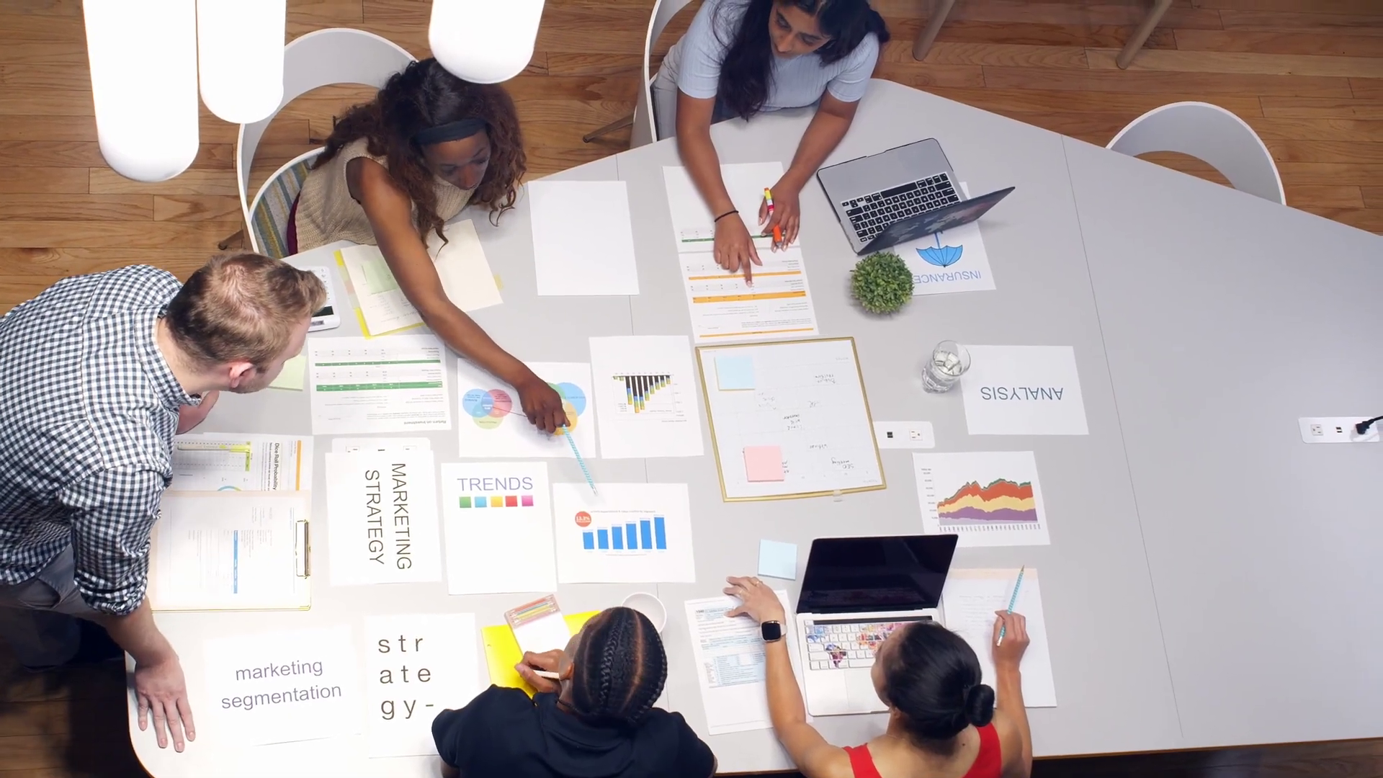
Step: Ask the AI writing assistant "can you write more paragraphs for me?"
type("can you w")
type("rite more para")
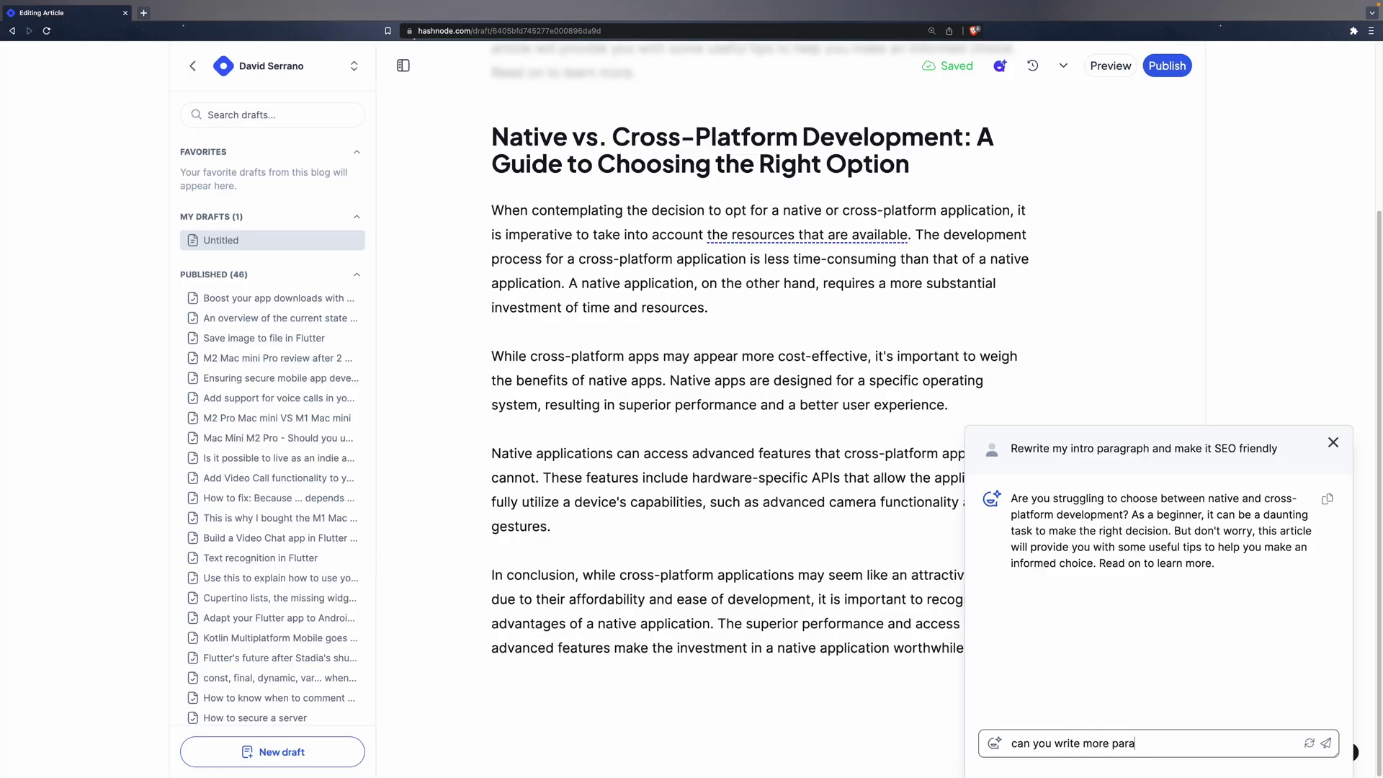
type("graphs for me?")
key("Return")
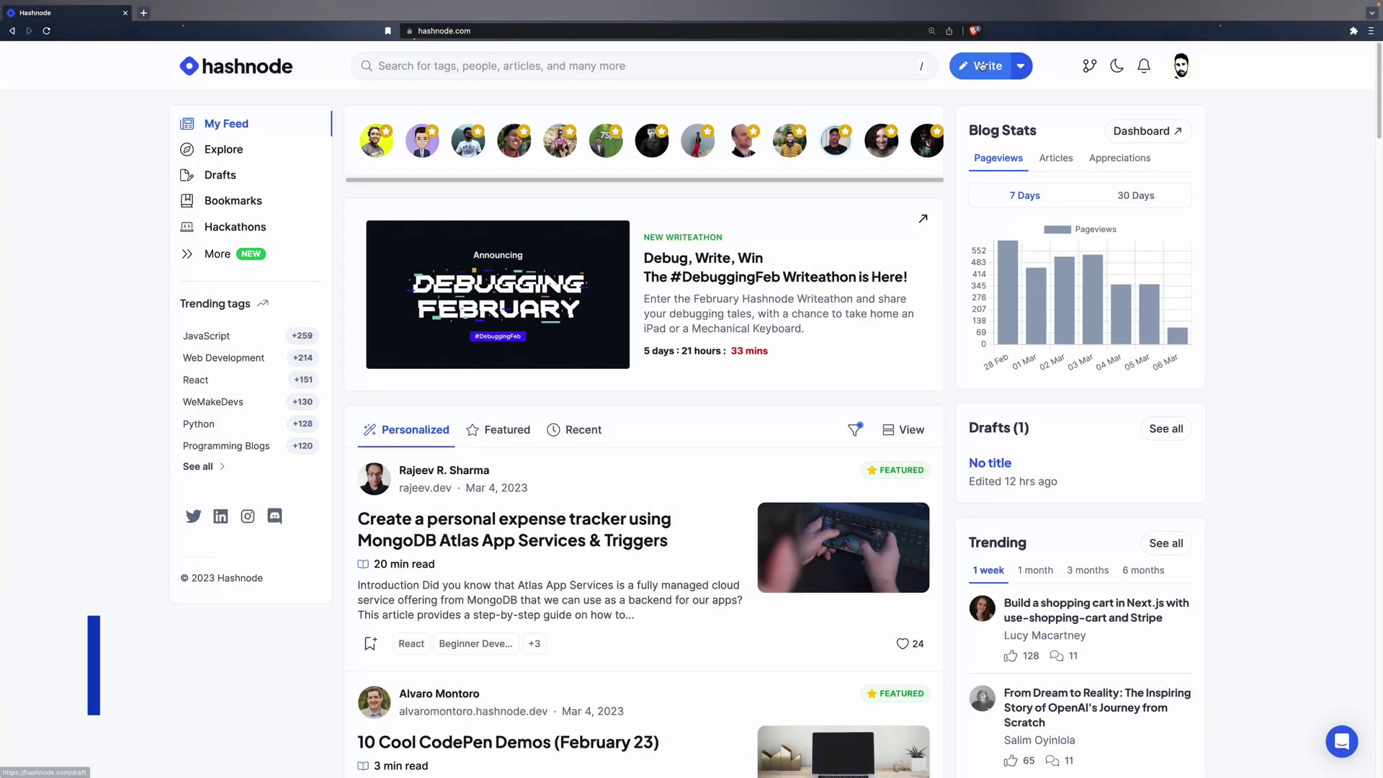
Step: Start a new article with an intro about choosing between native and cross-platform development, and accept the correction of "specially" to "especially"
left_click(981, 66)
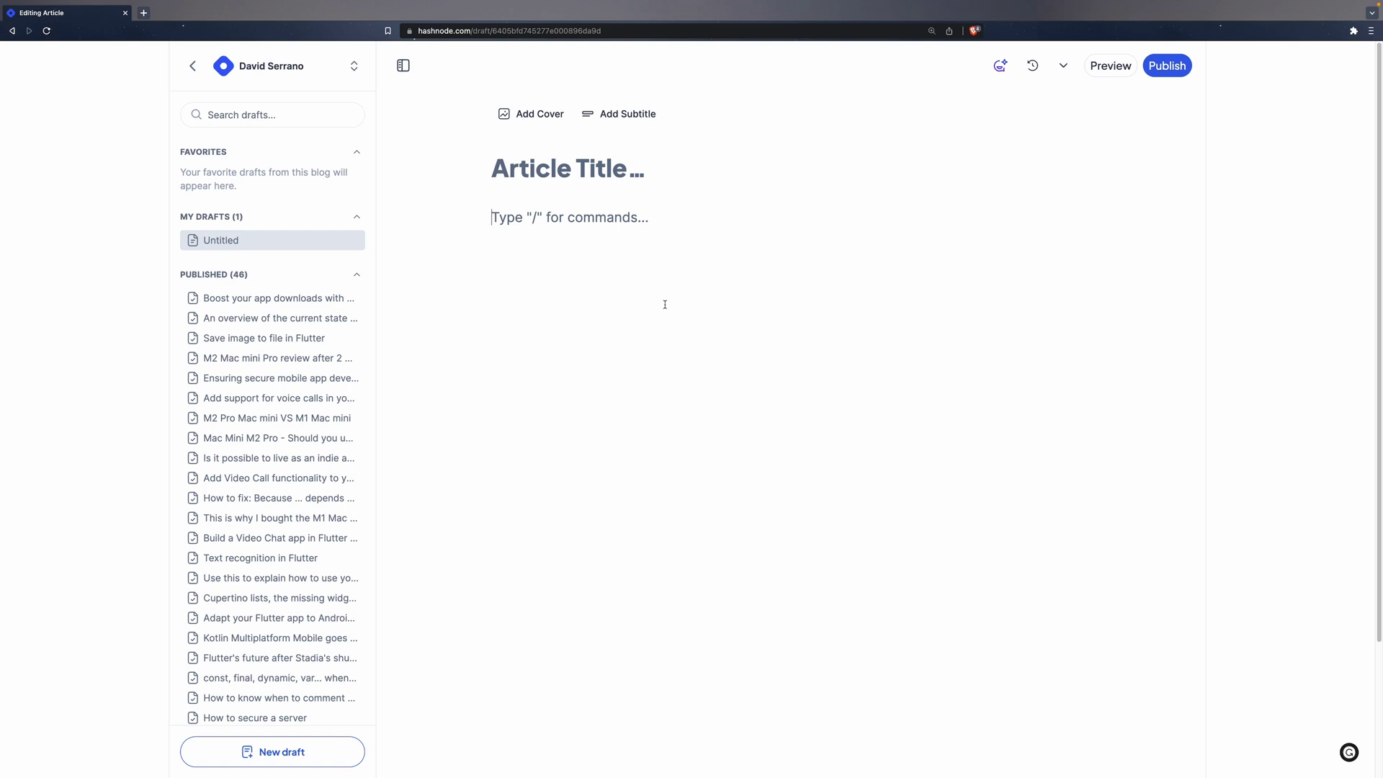
type("Choosing between native development and cross-platform development can be hard at first, specially when you don't have enough experience to make a goo")
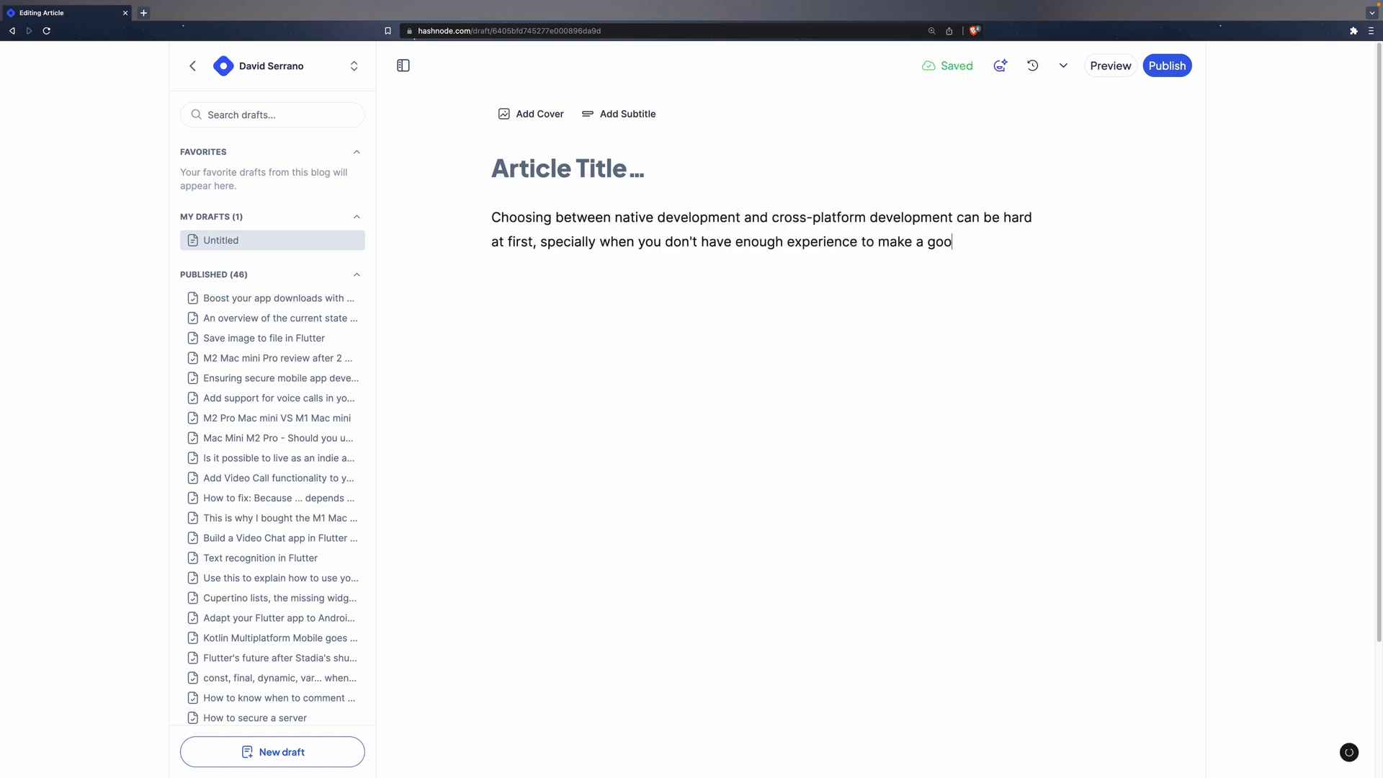
type("d choice. For this reason, in this article I will give you some tips to help you choose.")
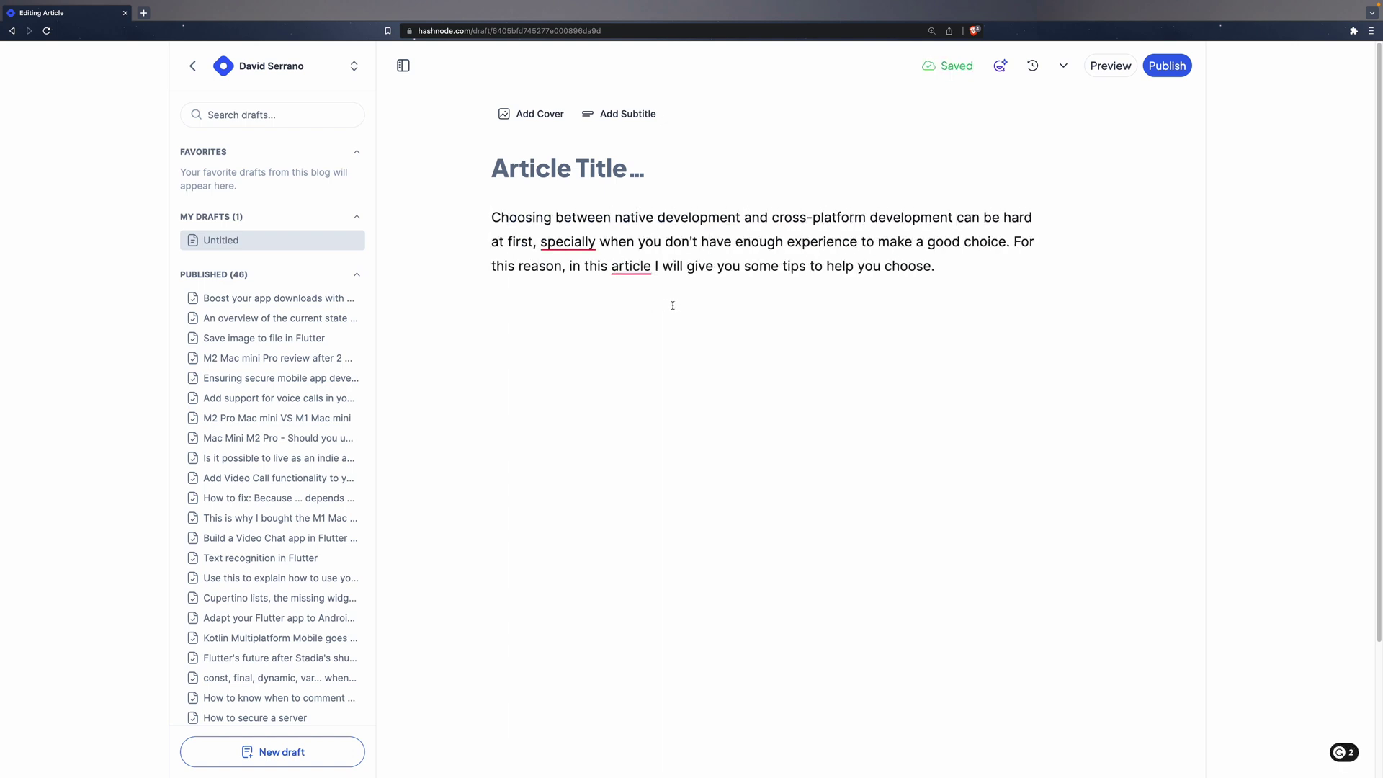
left_click(576, 237)
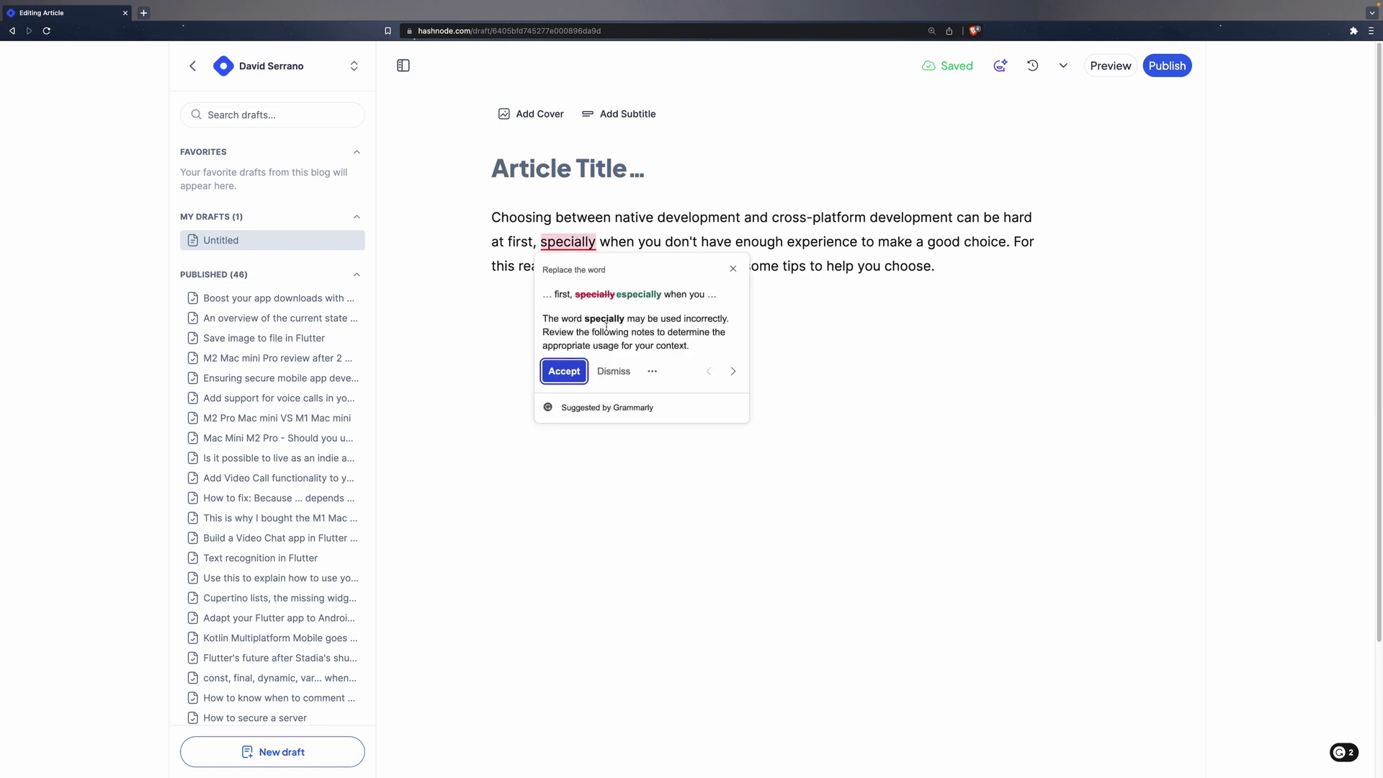
left_click(576, 369)
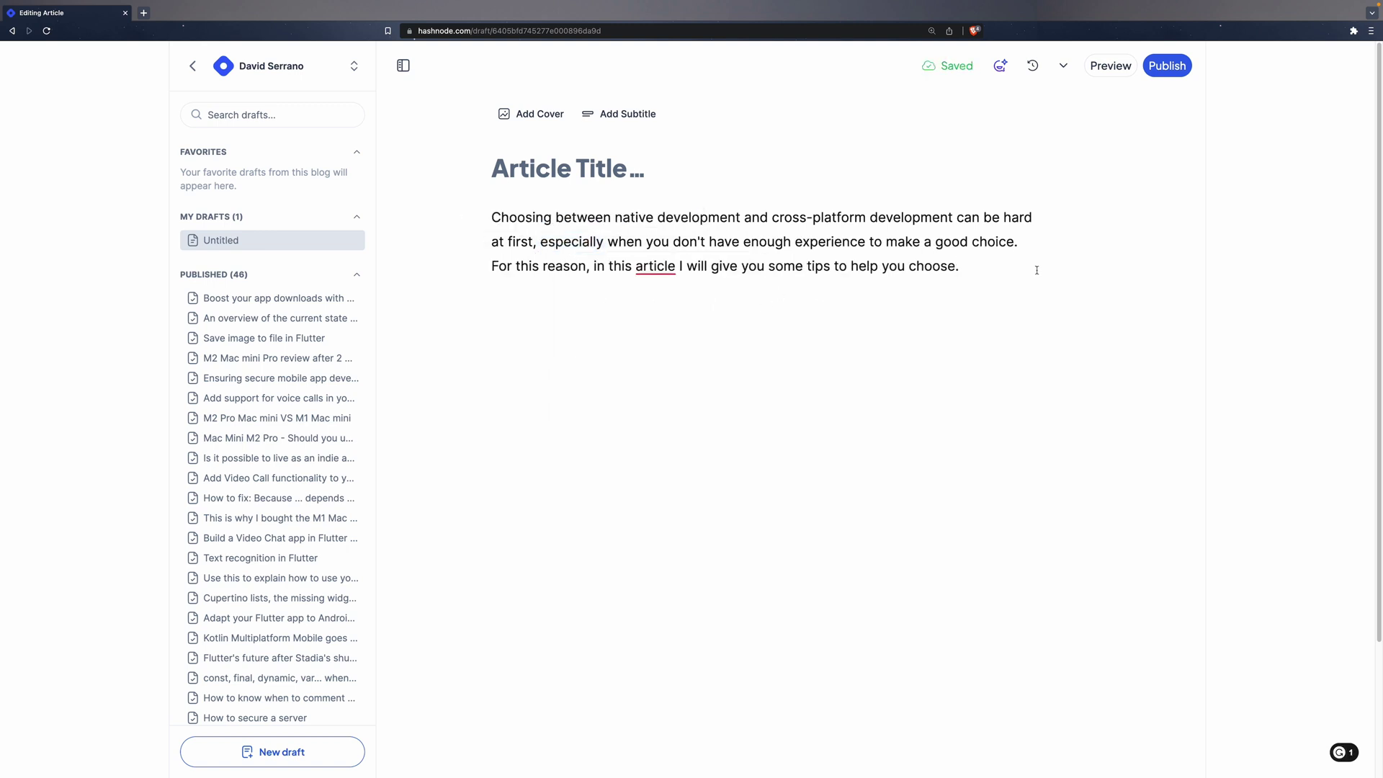
Step: Have the AI assistant rewrite the intro paragraph to be SEO-friendly and replace the original intro with its version
left_click(1001, 68)
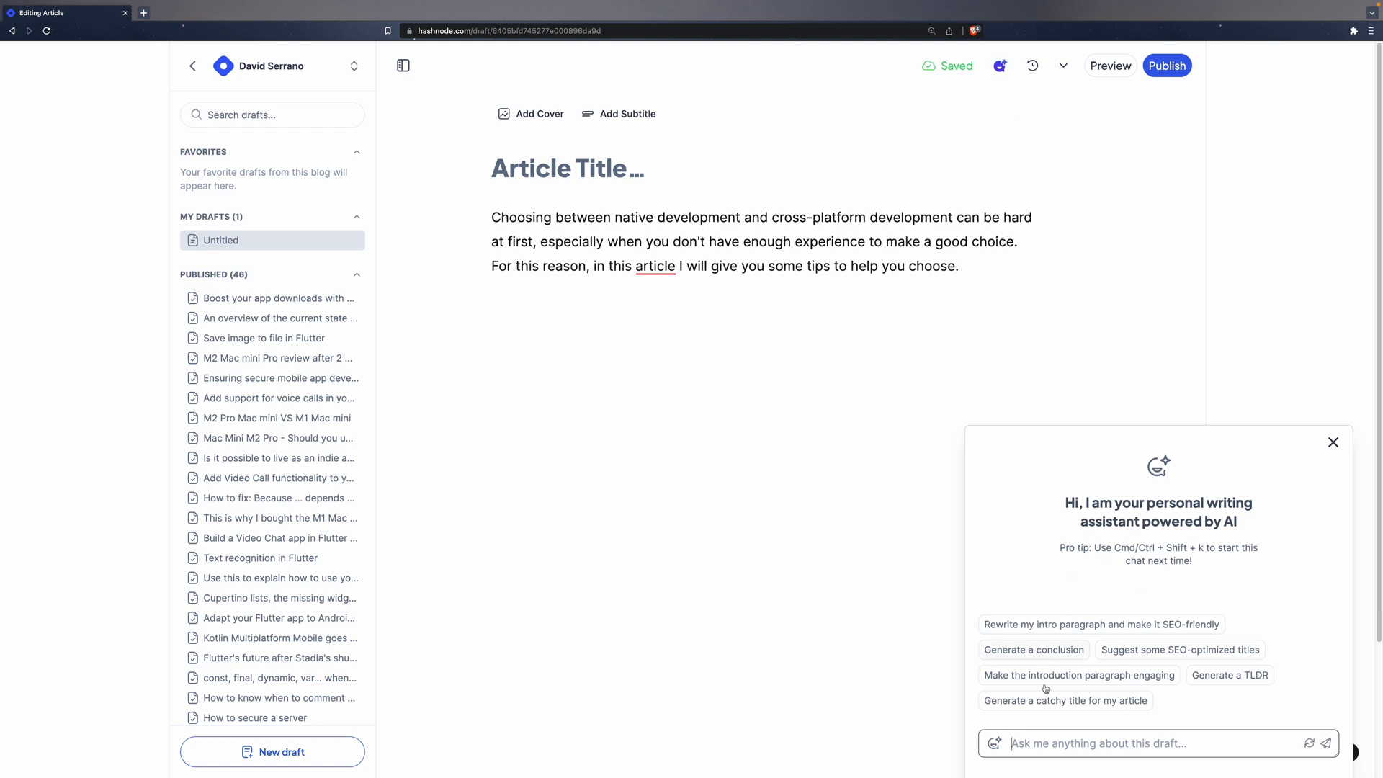
left_click(1047, 631)
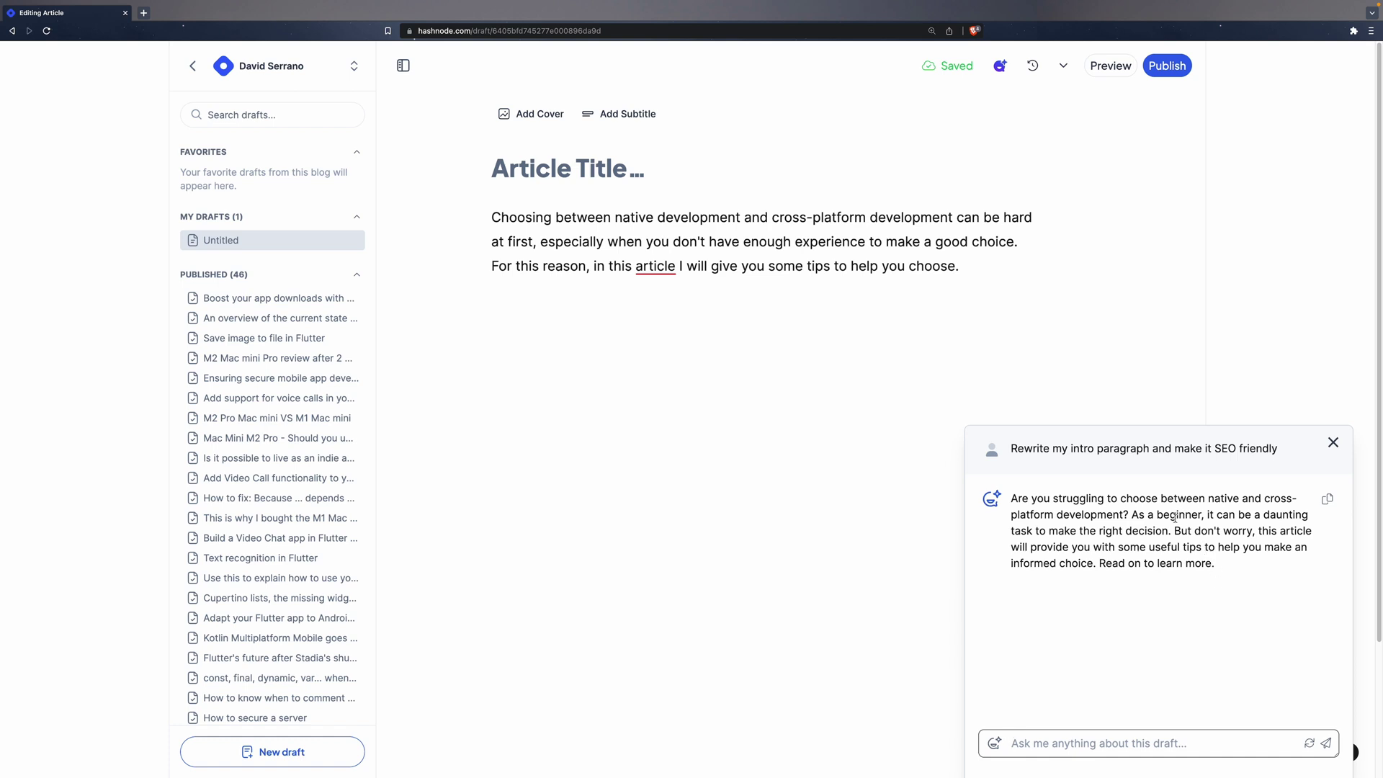
left_click(1328, 499)
triple_click(502, 217)
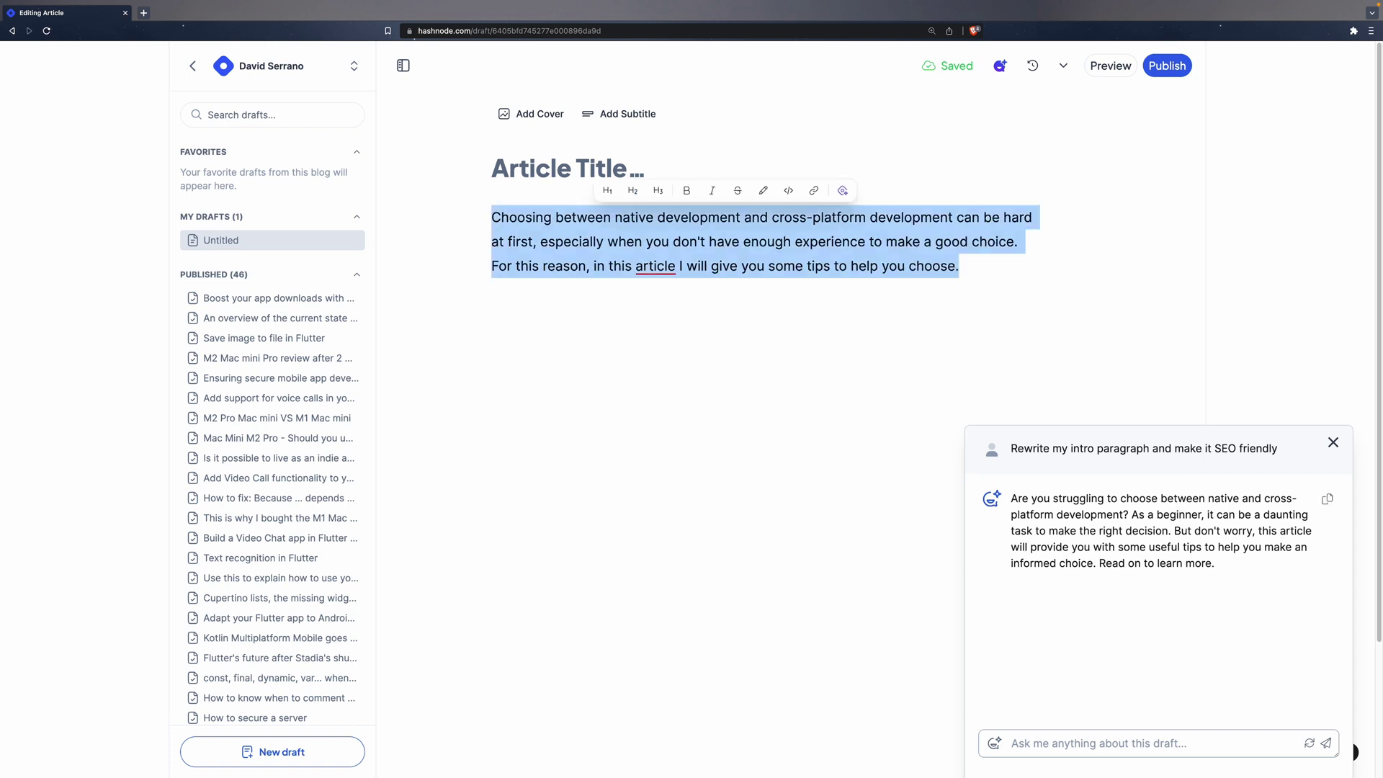
key("super+v")
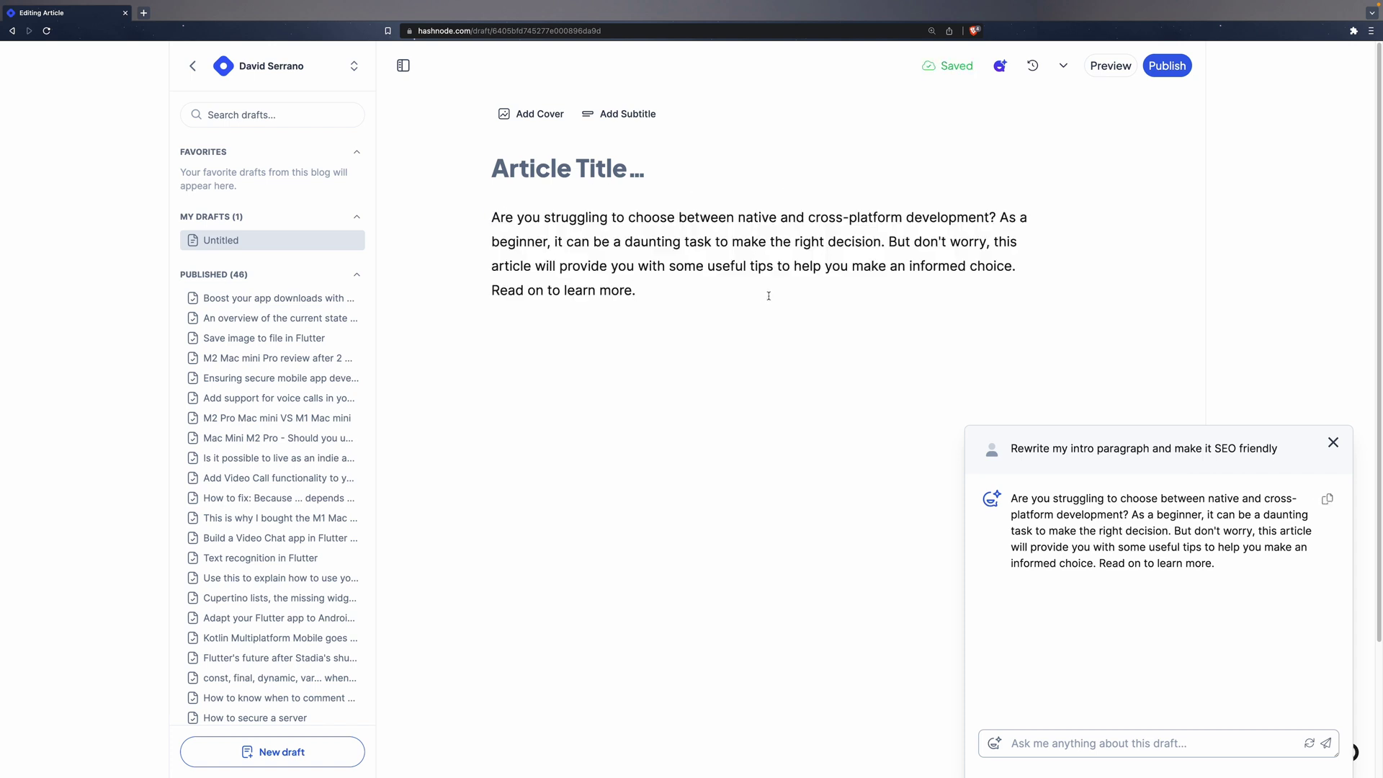
Step: Add a level 2 heading below the intro reading "How to choose between native and cross-platform development"
key("Return")
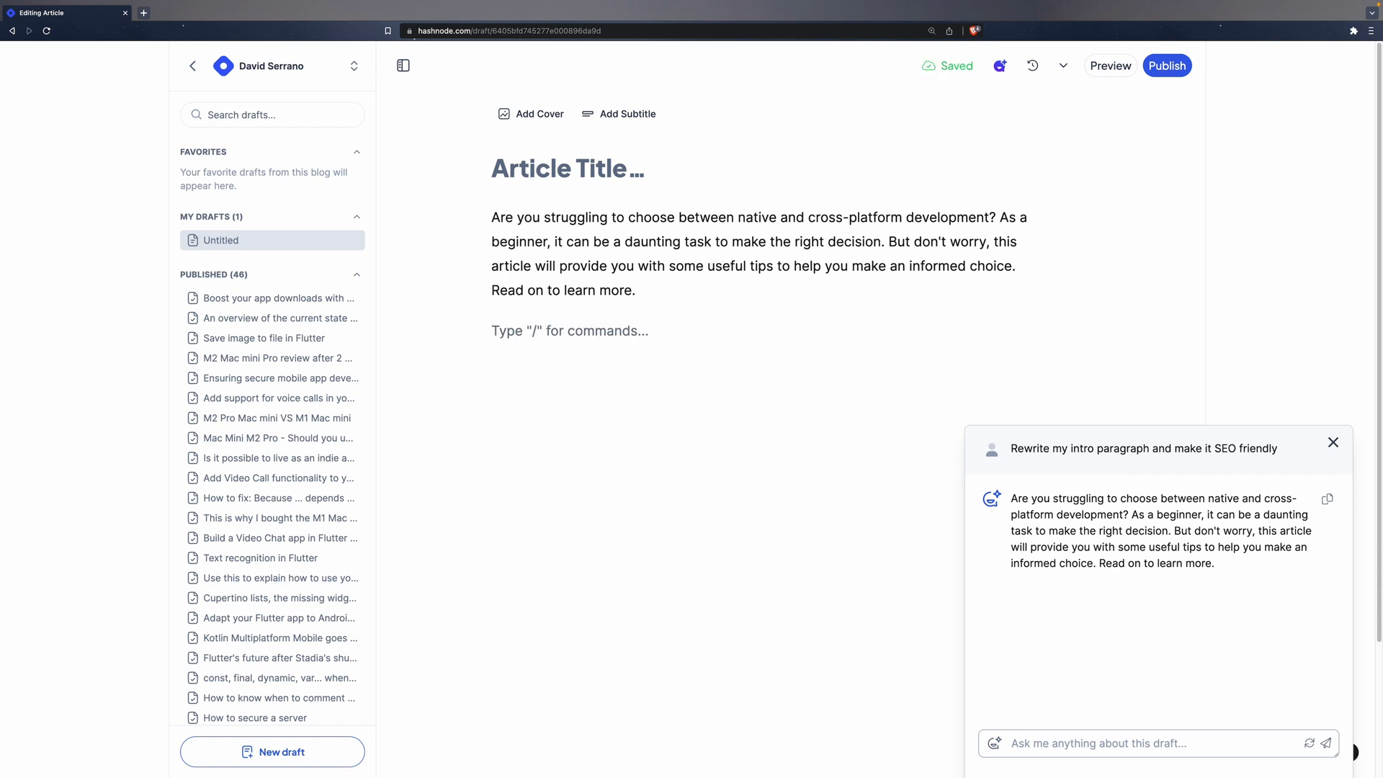
type("## ")
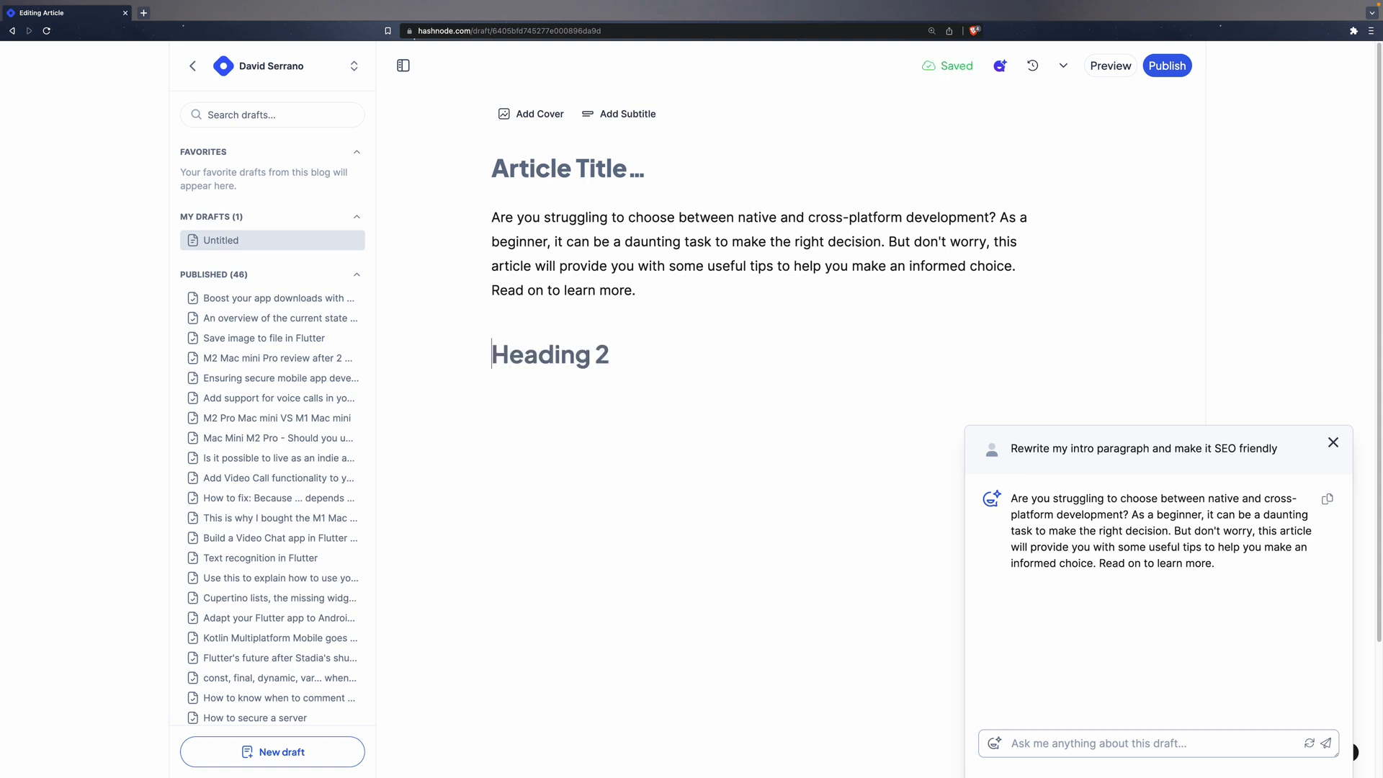
type("How to choose between native and cross-platform development")
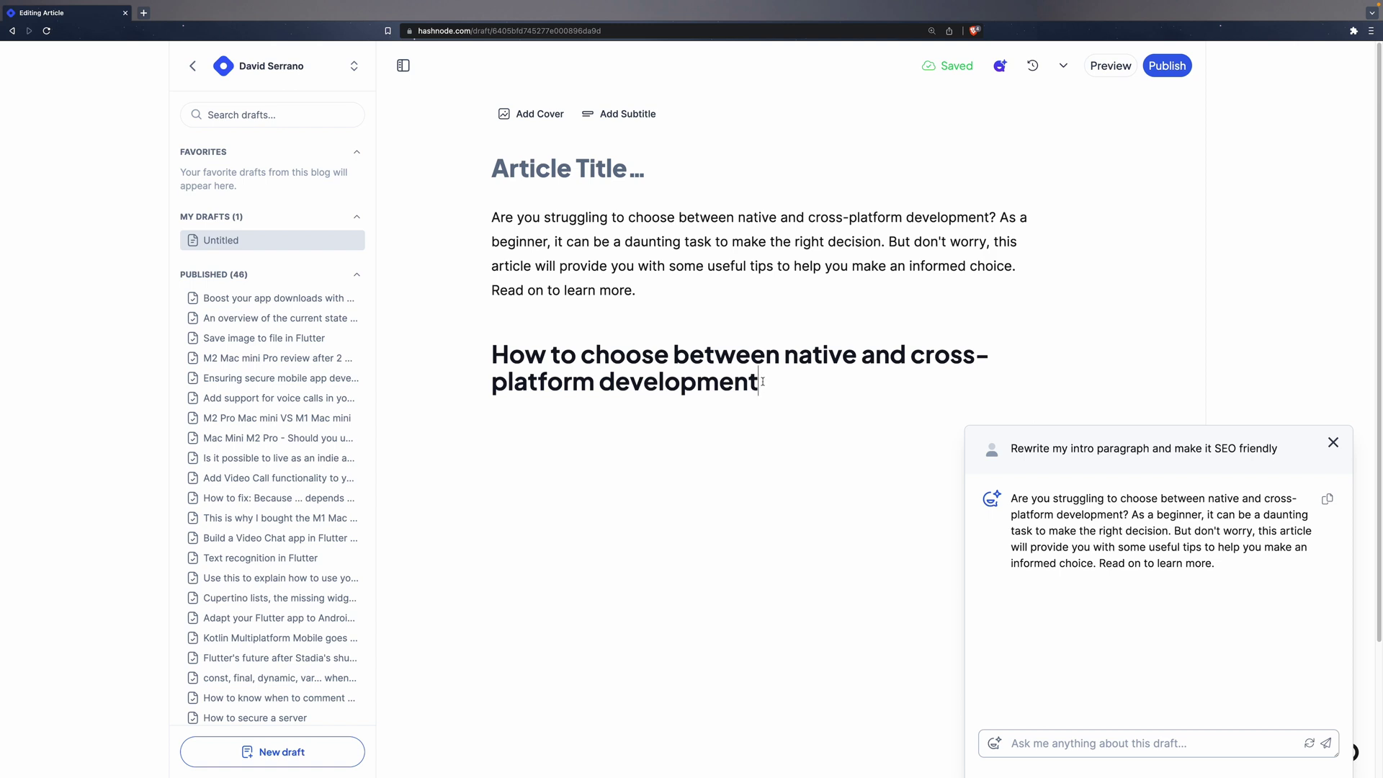
Step: Rewrite the level 2 heading with AI to optimize it for better SEO and close the assistant chat
triple_click(501, 352)
left_click(741, 319)
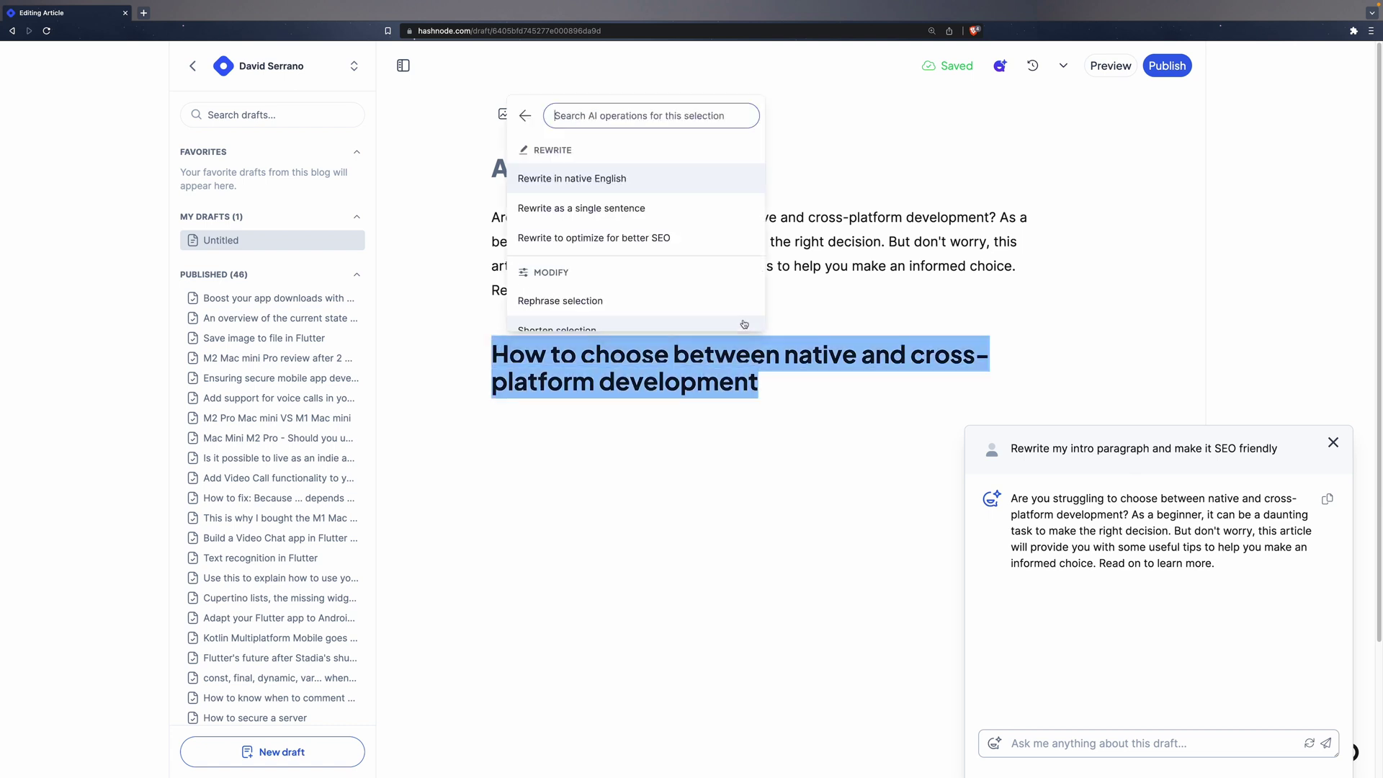
left_click(693, 242)
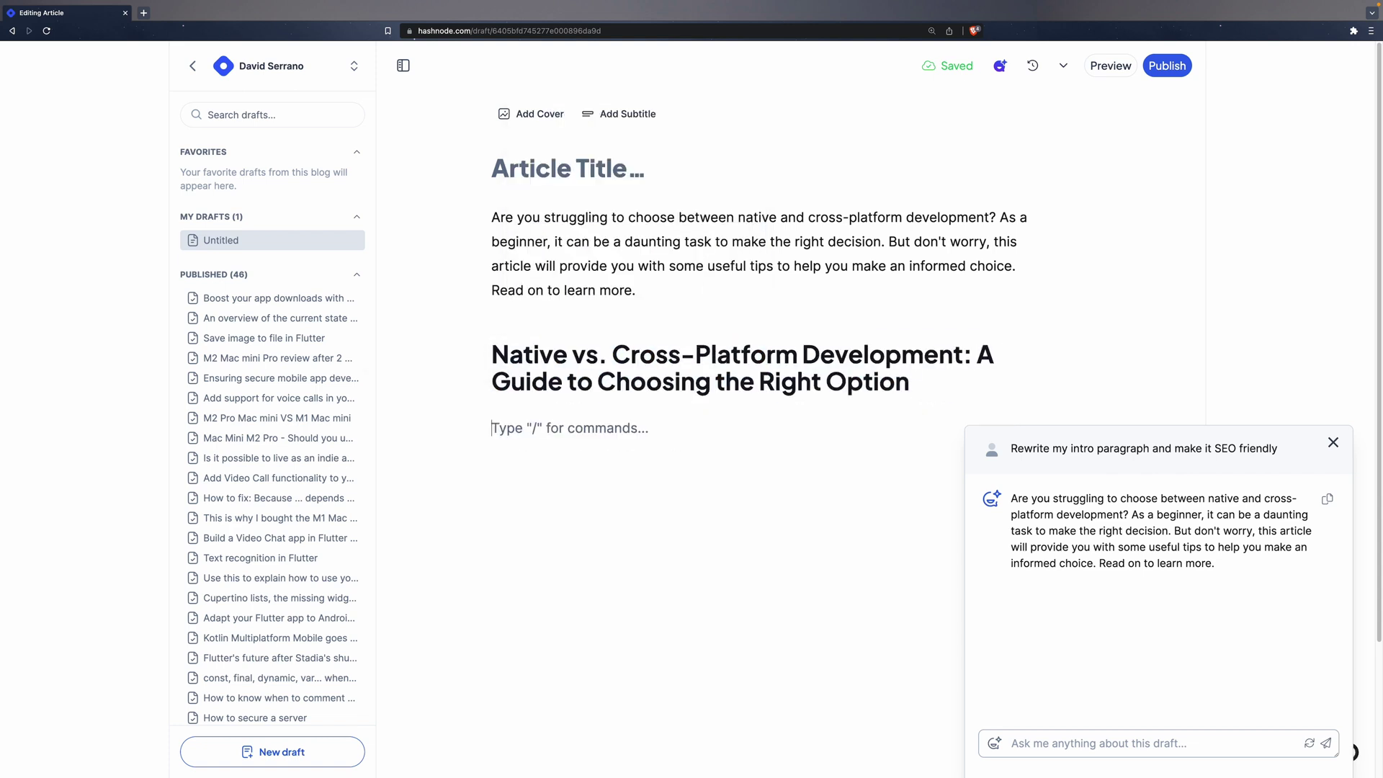
left_click(1333, 442)
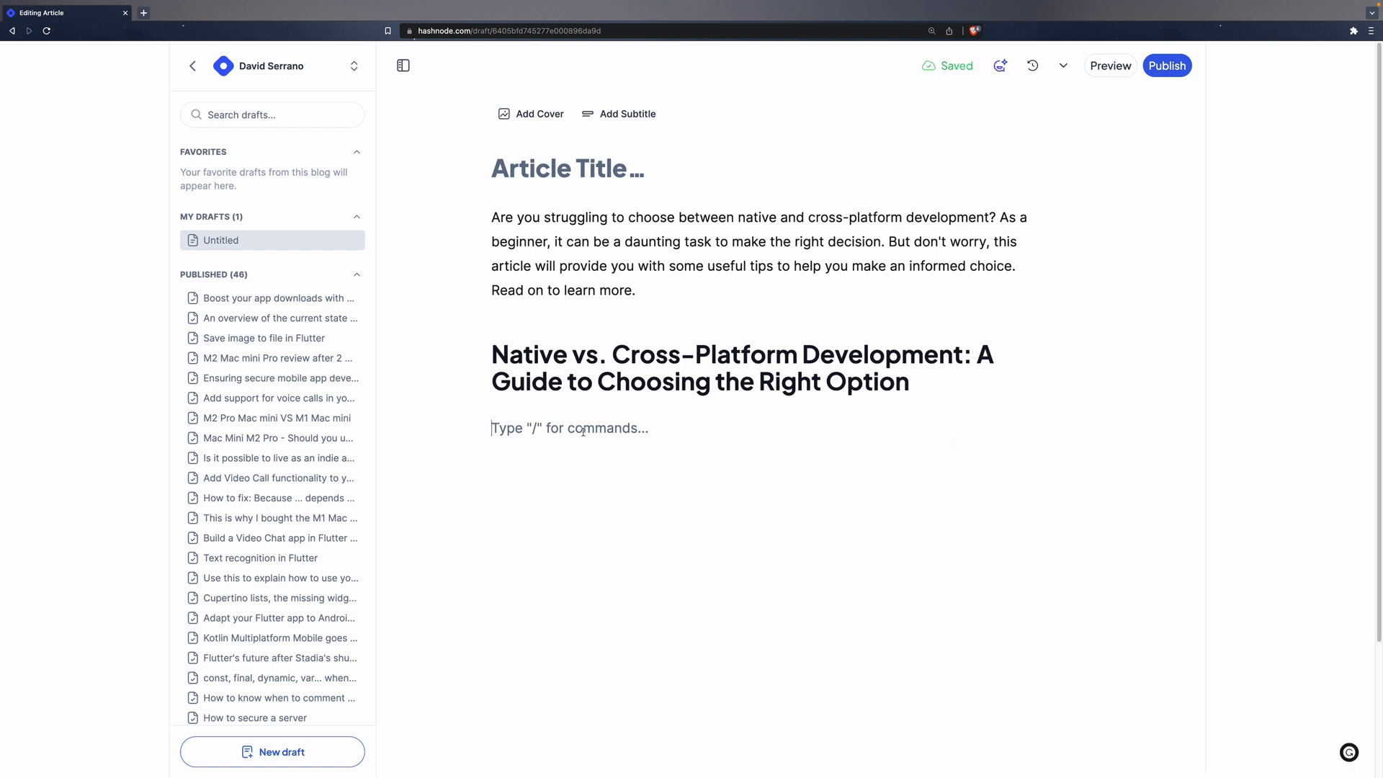
Step: Write a paragraph below the heading comparing available resources, development time and app performance for native and cross-platform development
type("One of the first things to take into account when choosing between native and cross-platform is t")
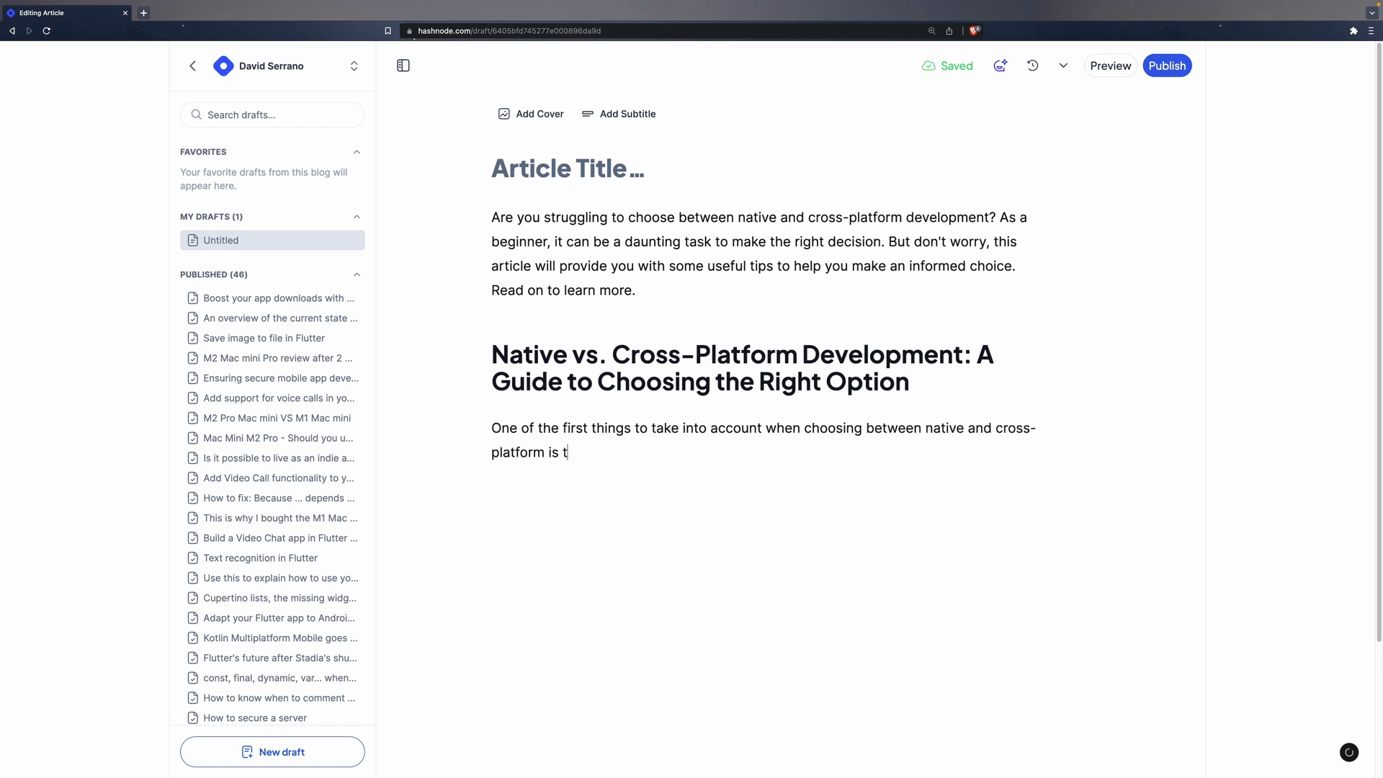
type("he resources available. Cross-platform development is quicker than native, while native tends to take more time. But in the other hand, native development can produce a higher performance app than cross-platform apps.")
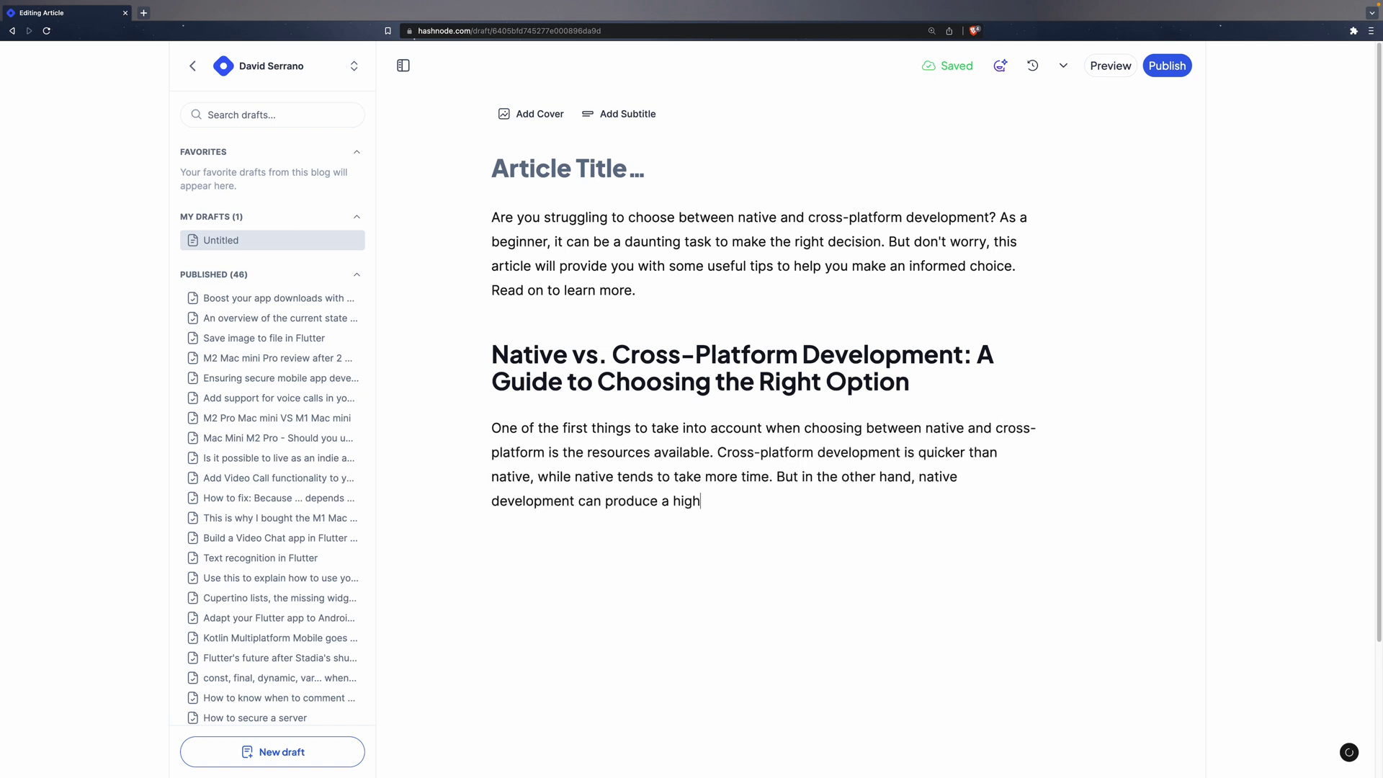
mouse_move(700, 502)
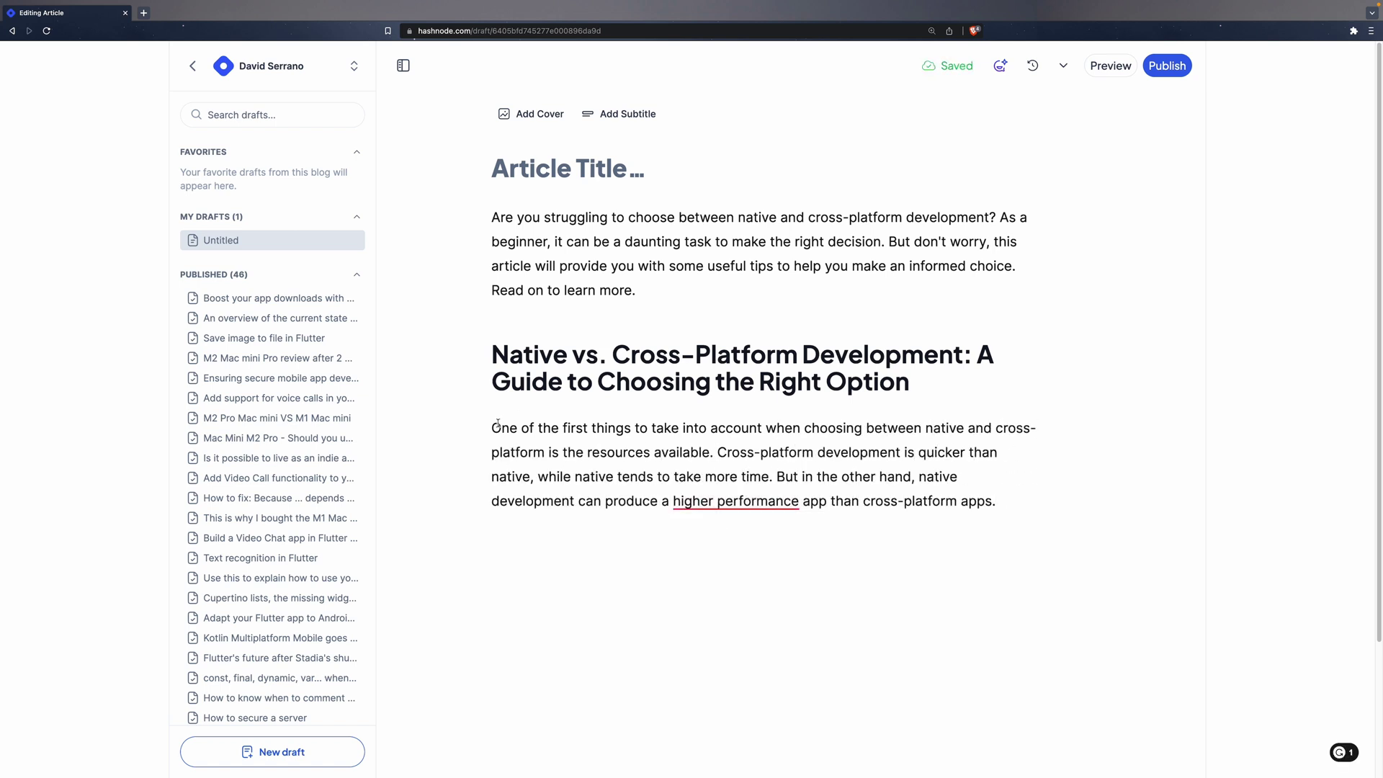
Step: Rewrite the paragraph below the heading in a casual tone with the AI operations
triple_click(792, 461)
left_click(861, 402)
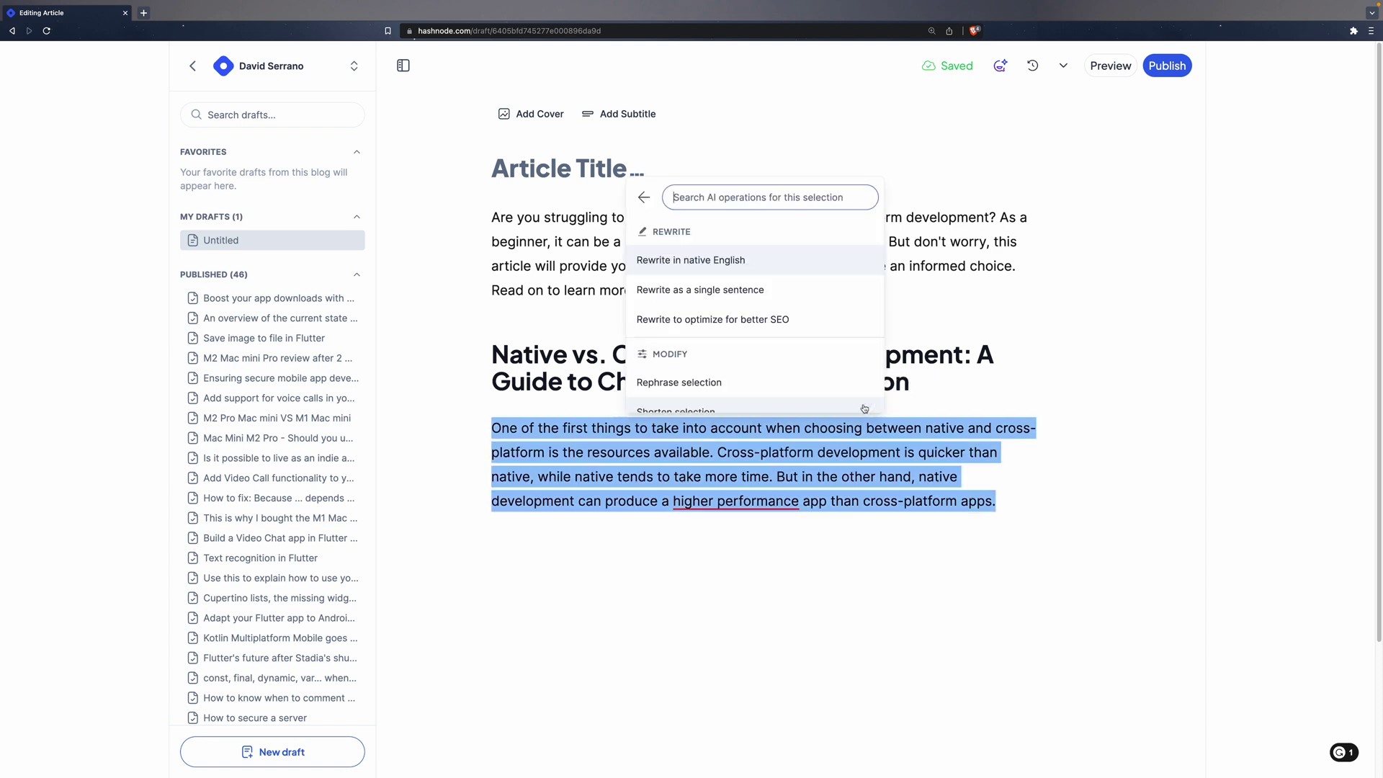
scroll(870, 302, "down", 2)
scroll(871, 303, "down", 4)
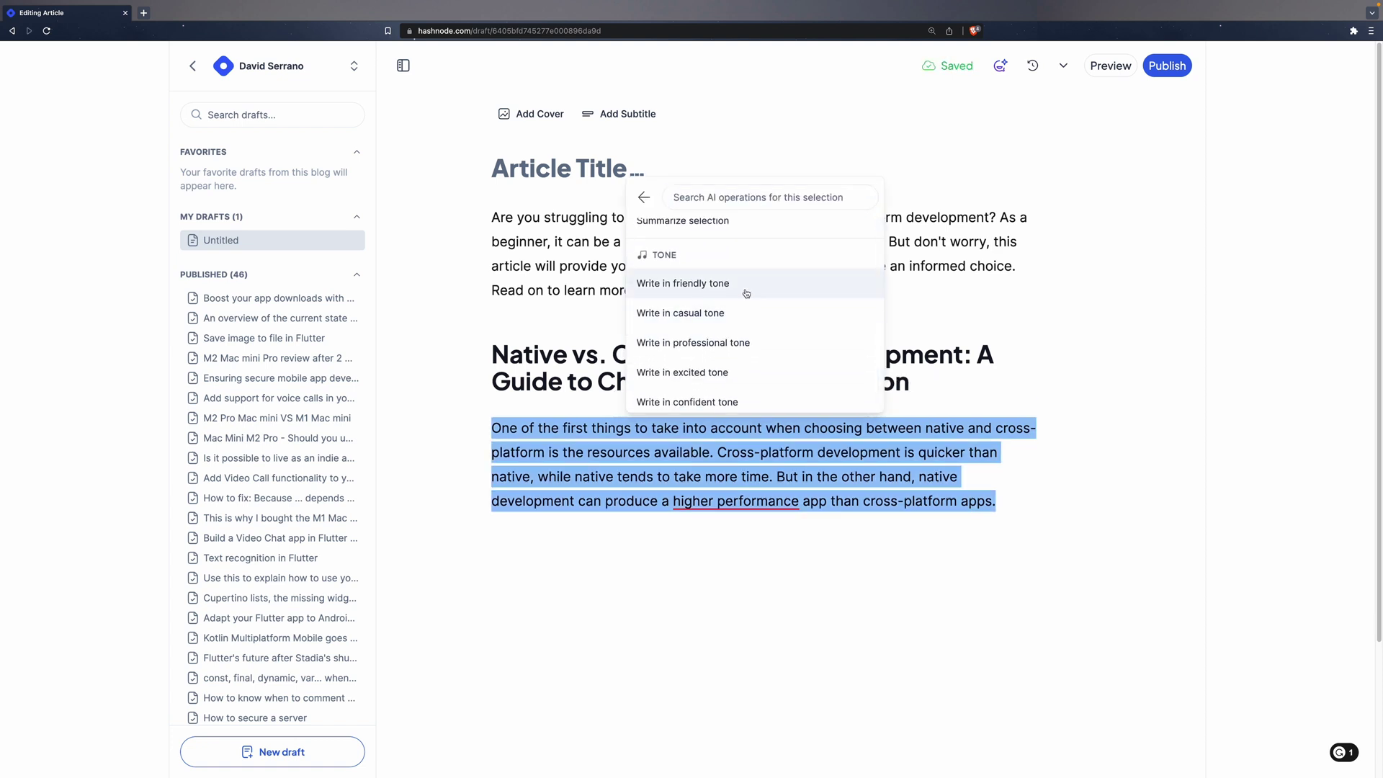
left_click(745, 321)
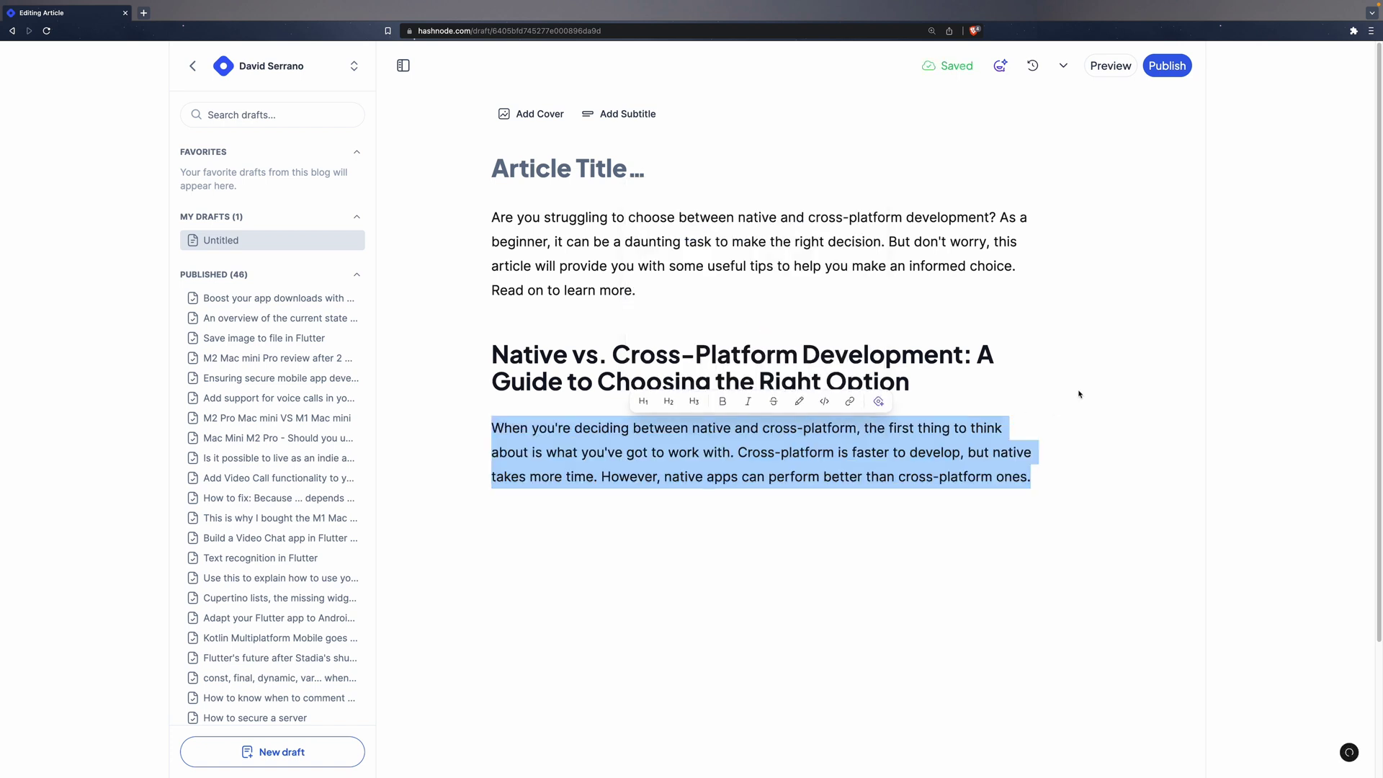
Step: Rewrite the paragraph below the heading in a professional tone with the AI operations and clear the selection
left_click(879, 401)
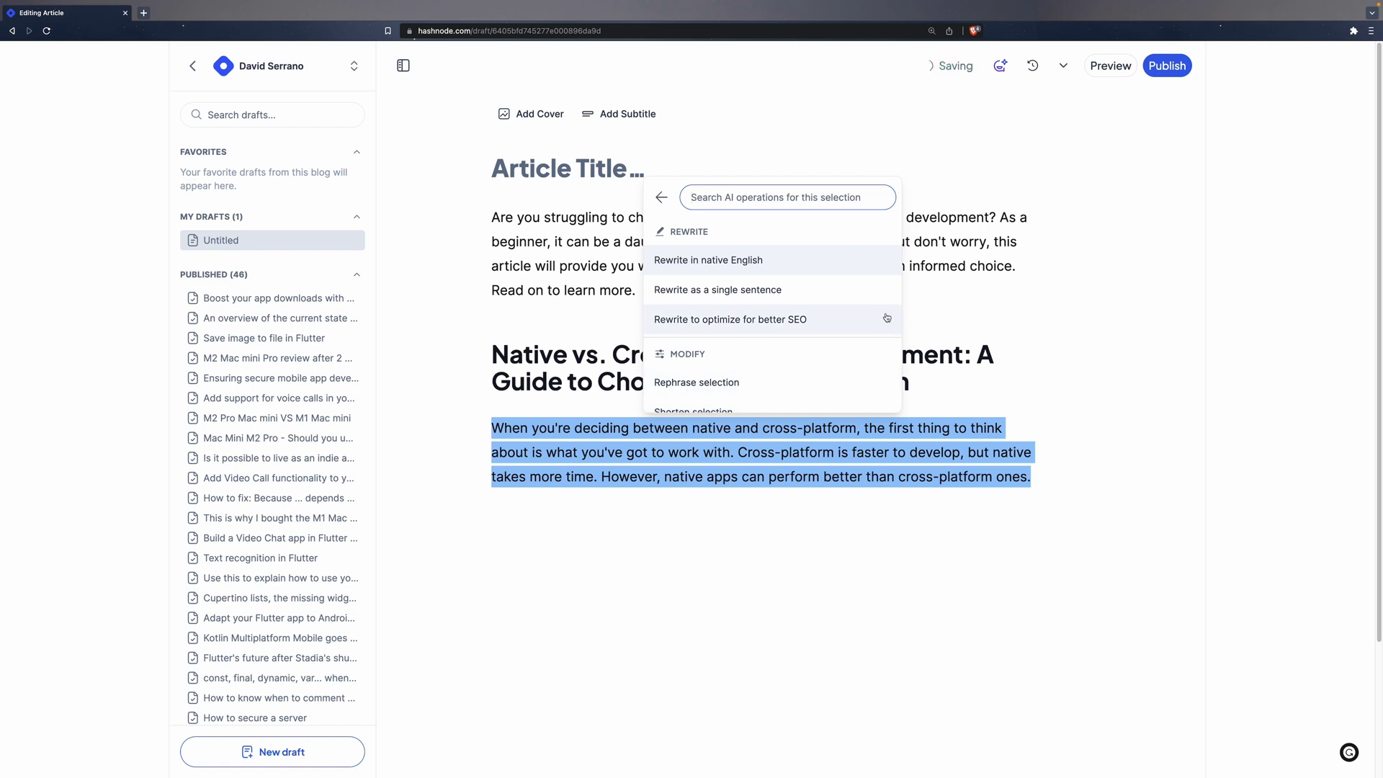
scroll(887, 331, "down", 5)
scroll(879, 350, "up", 3)
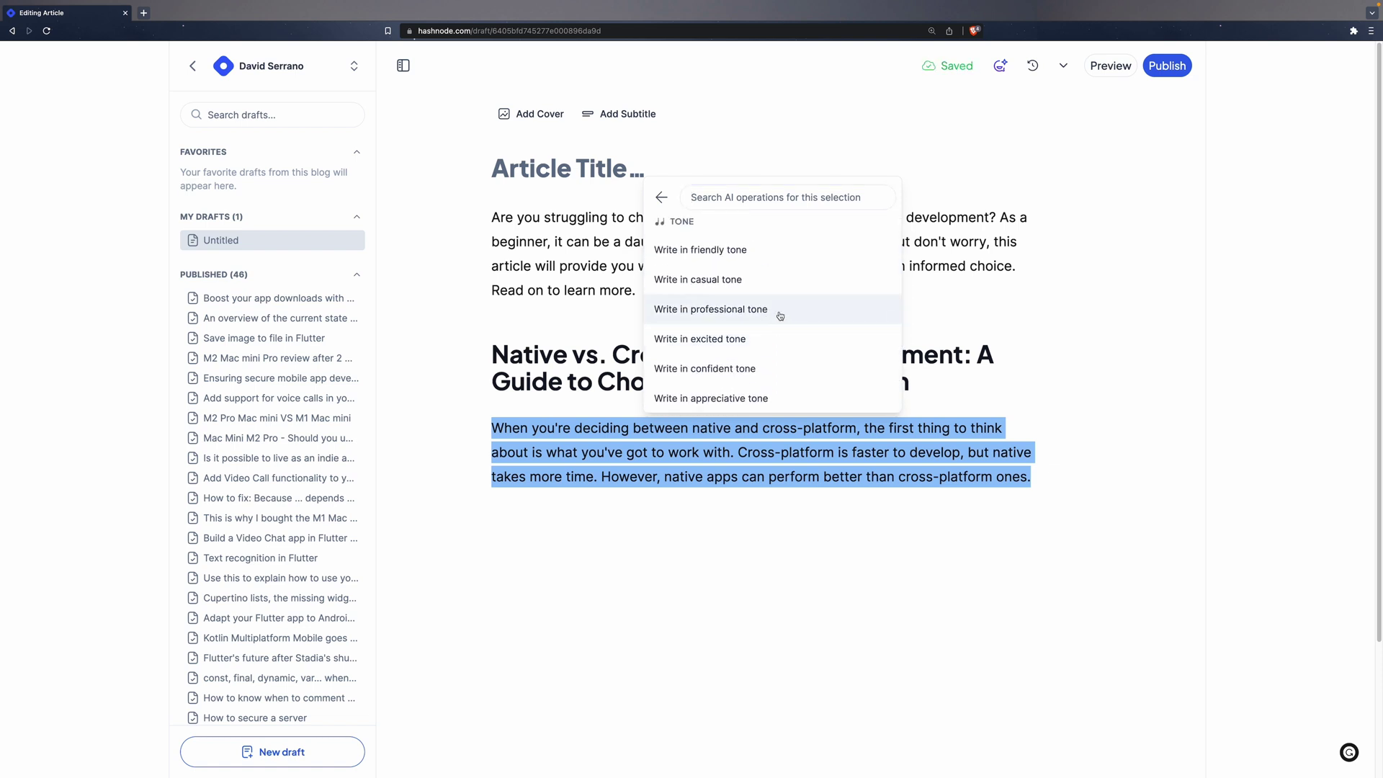
left_click(786, 314)
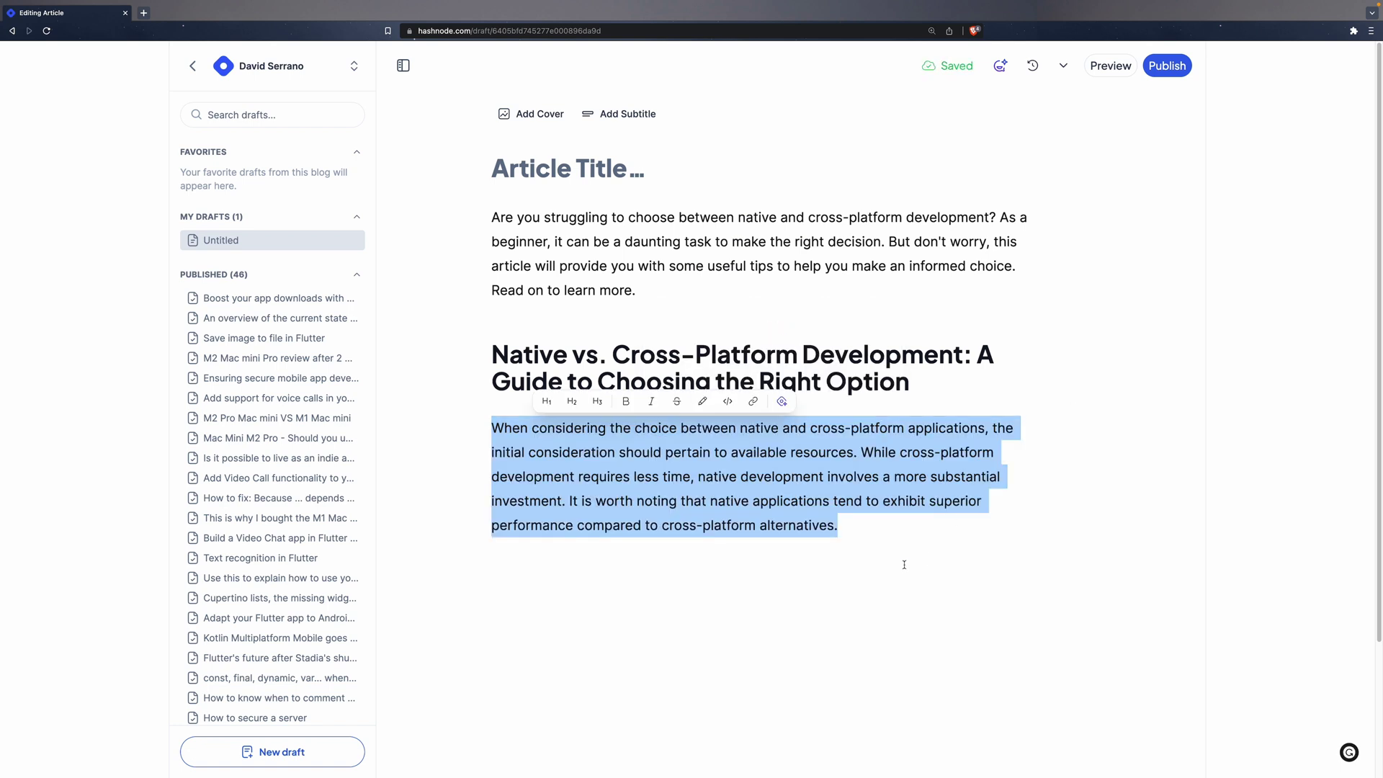
left_click(891, 538)
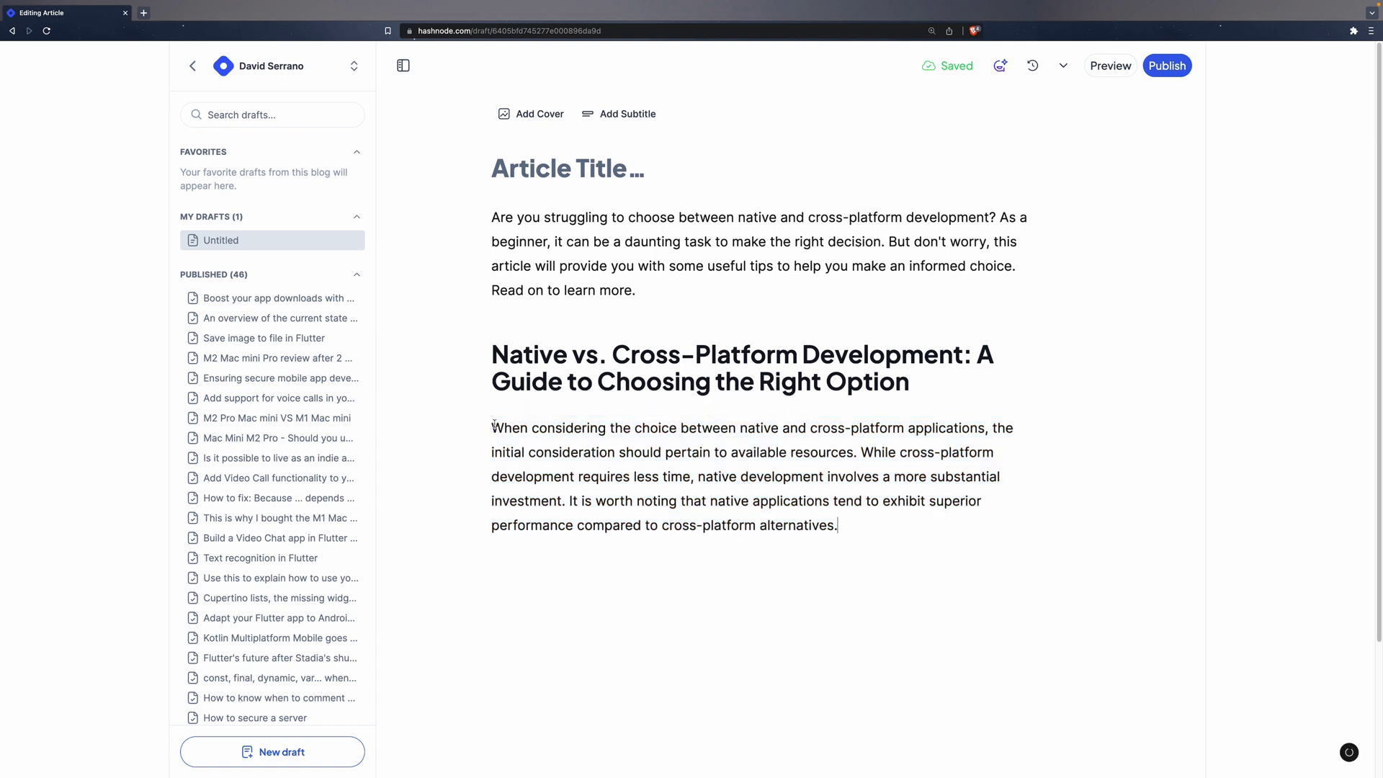
Step: Turn the professional-tone paragraph below the heading into a bullet list with the AI operations
triple_click(733, 434)
left_click(782, 402)
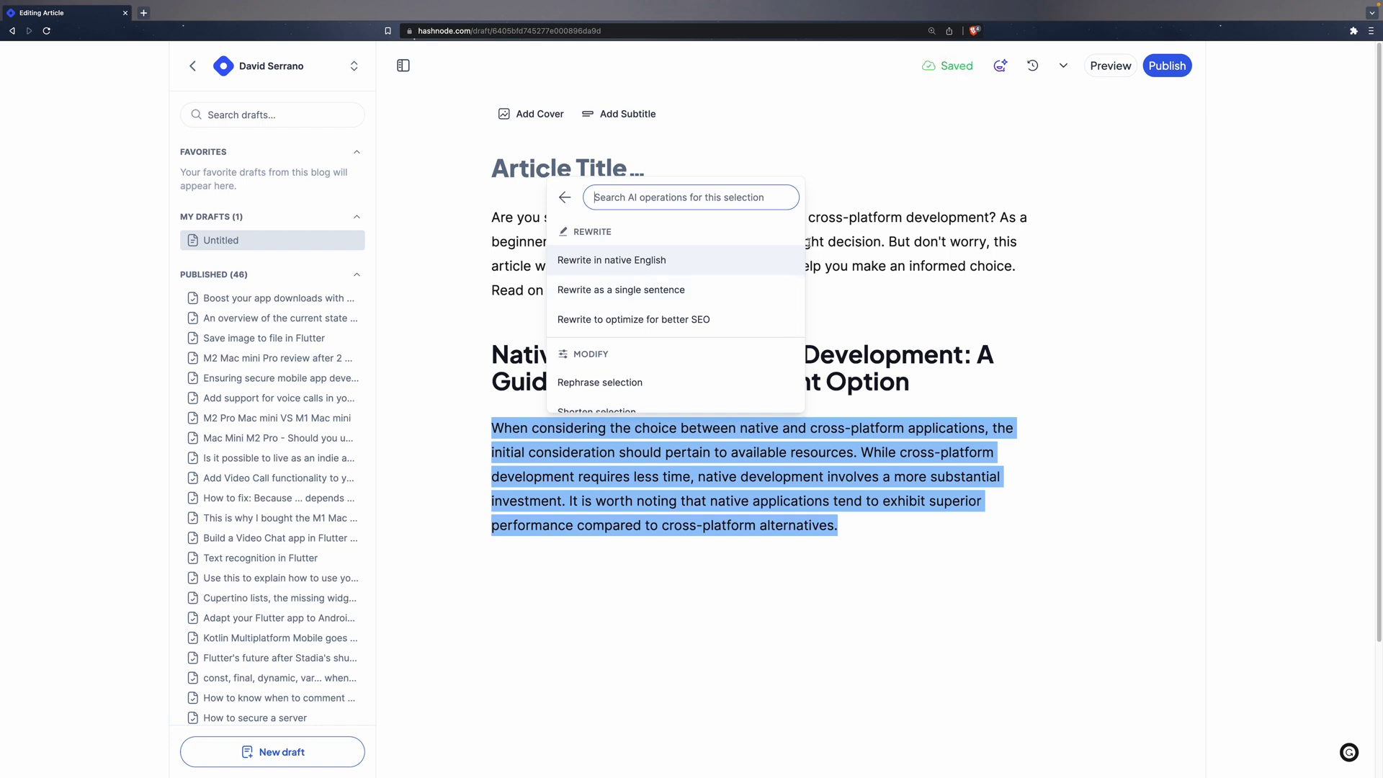
scroll(770, 312, "down", 3)
scroll(640, 360, "down", 5)
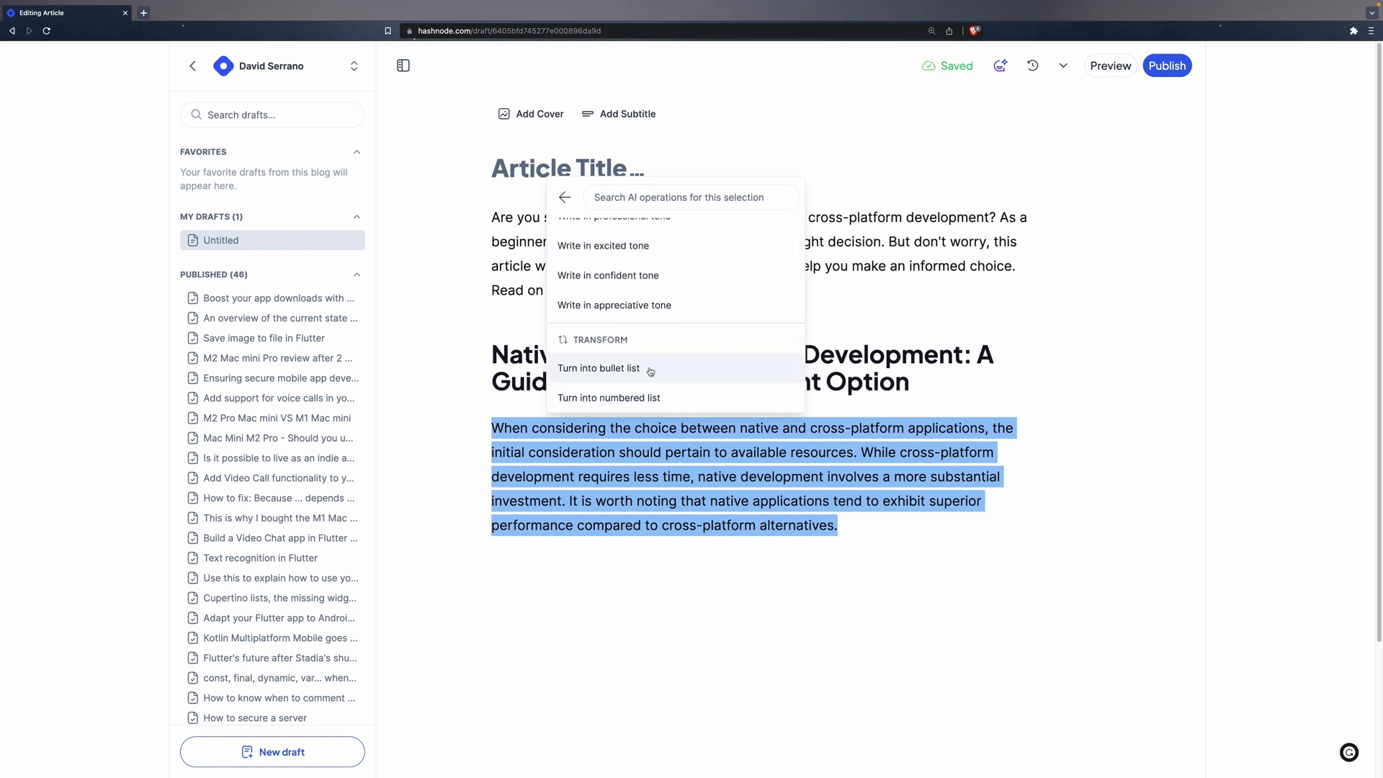
left_click(650, 370)
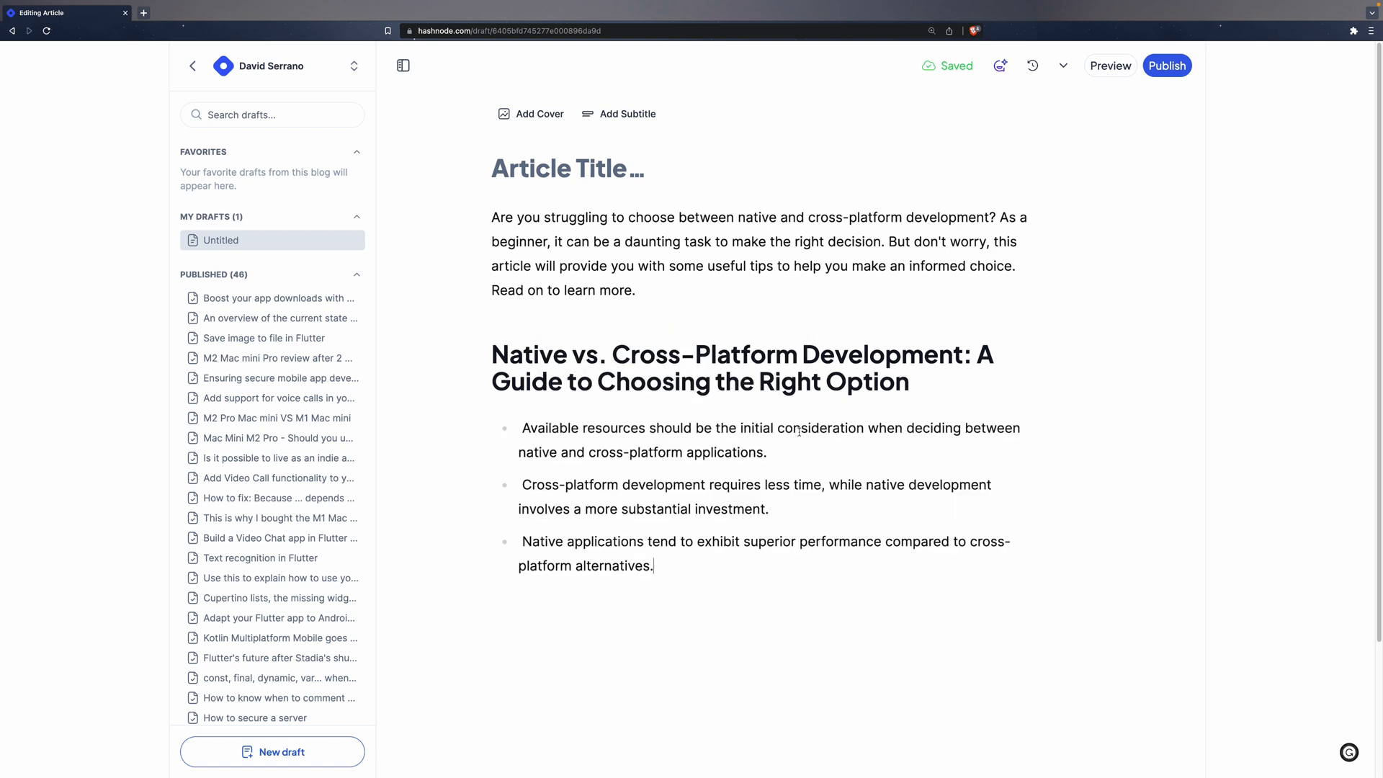
Step: Undo the bullet list conversion, expand the restored paragraph below the heading with the AI operations, and clear the selection
key("super+z")
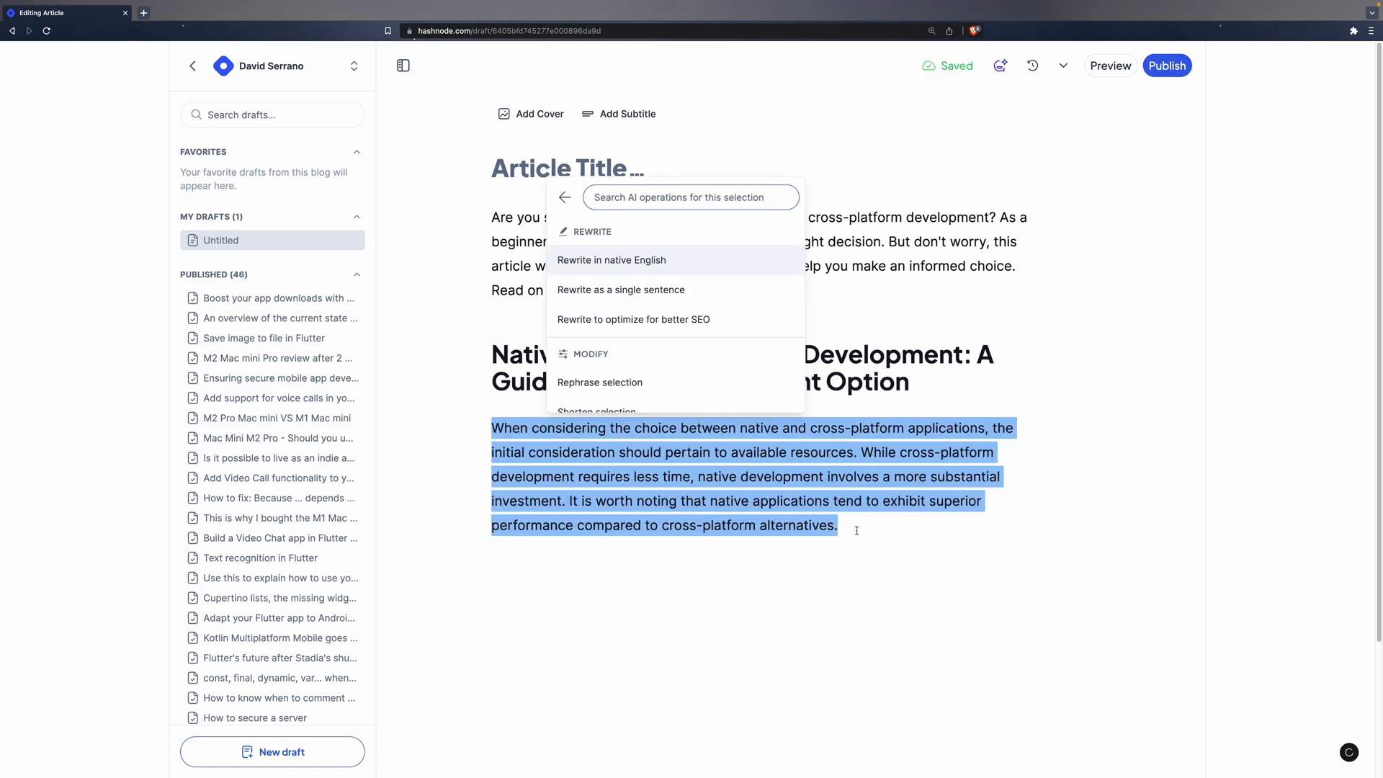
left_click(644, 480)
triple_click(645, 479)
left_click(781, 401)
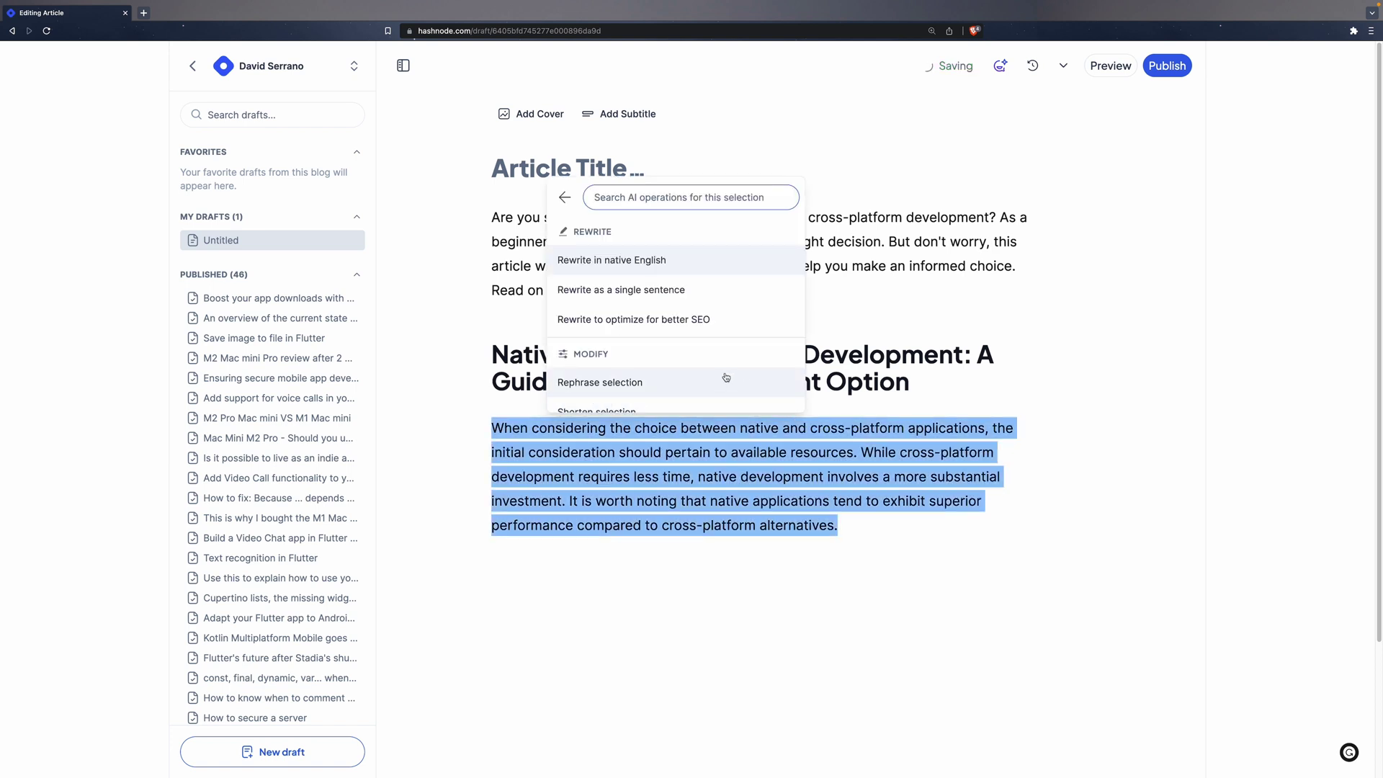
scroll(720, 375, "down", 2)
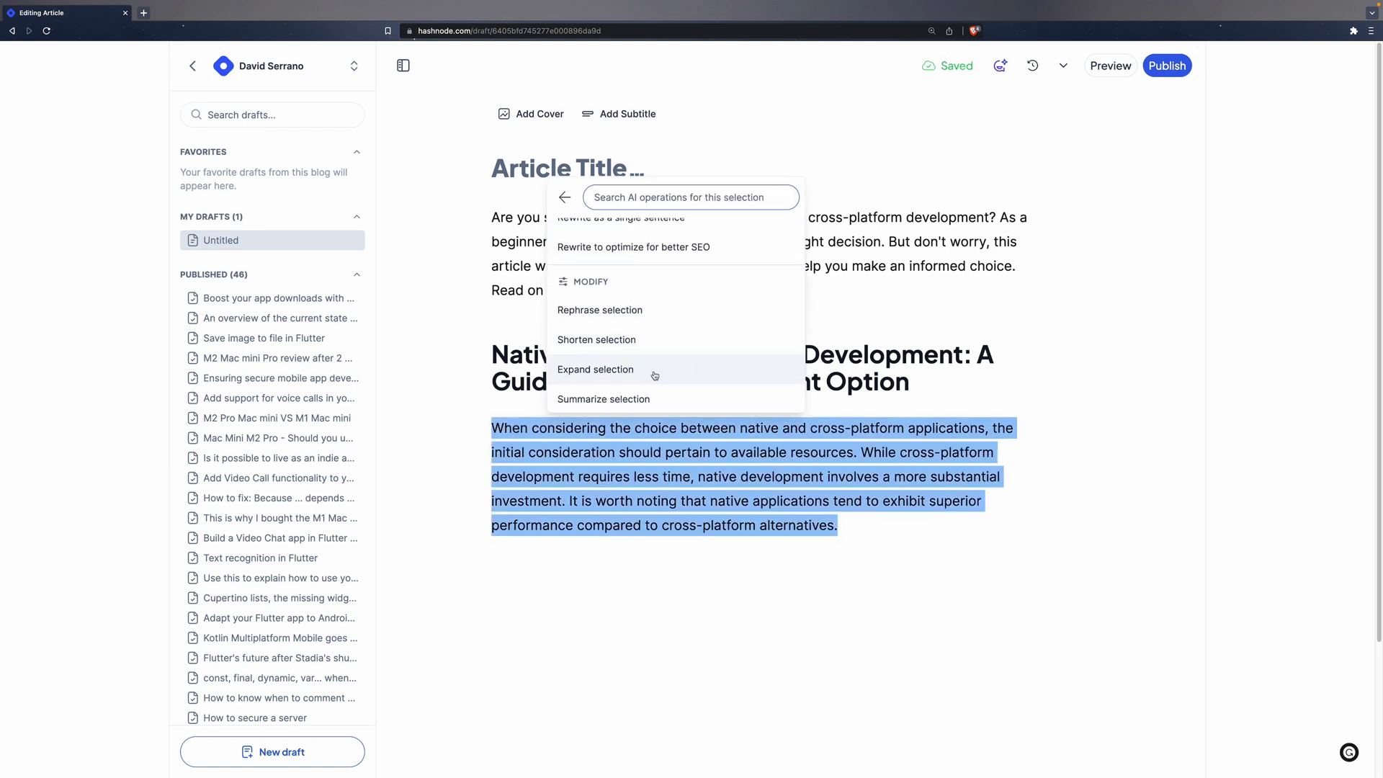
left_click(659, 372)
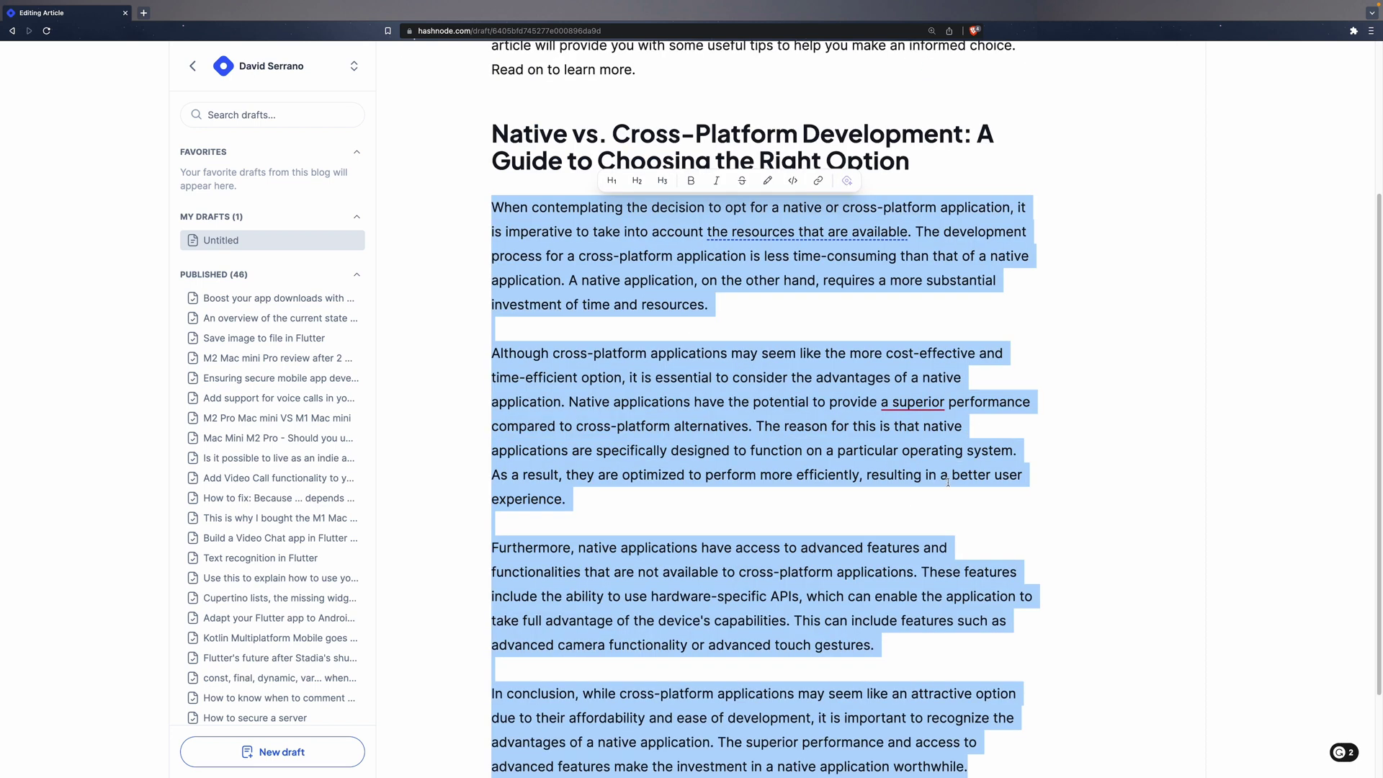
left_click(742, 513)
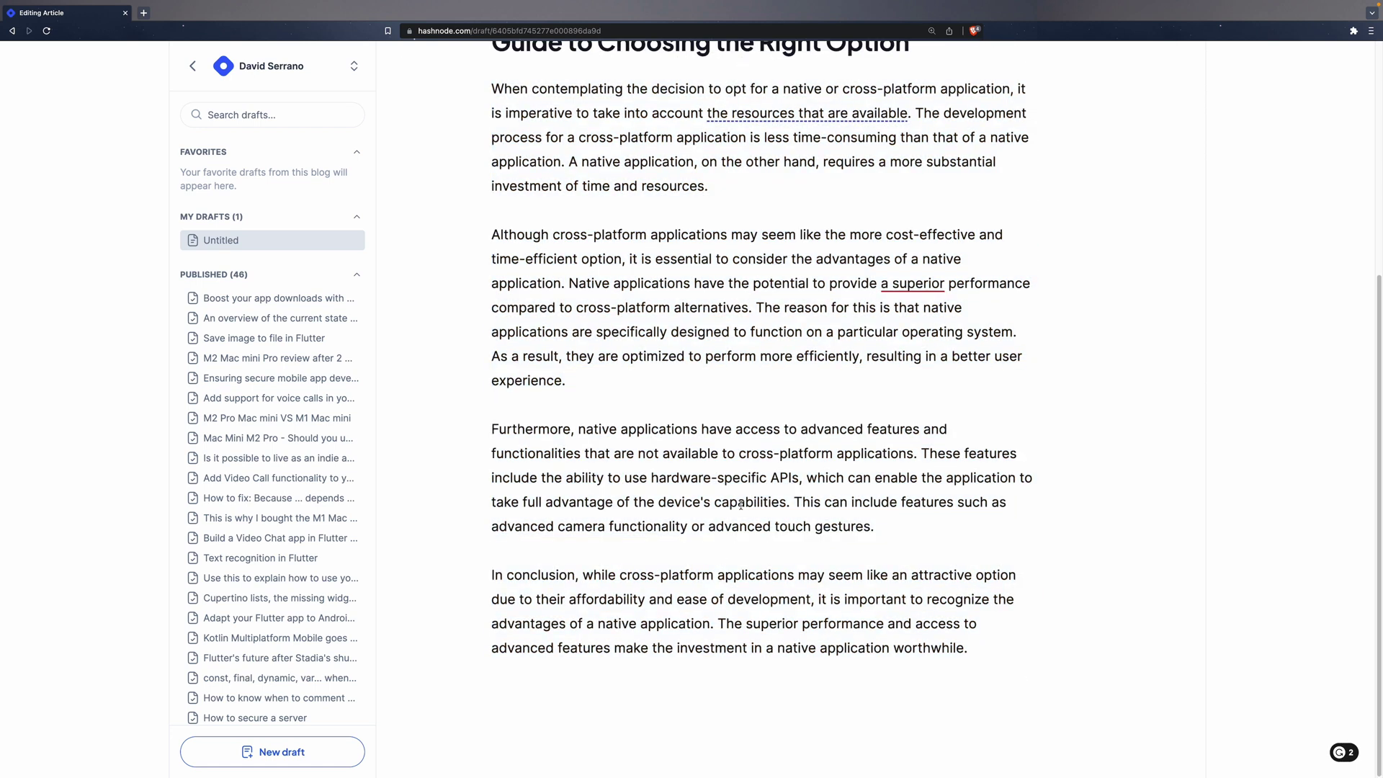
scroll(743, 513, "up", 1)
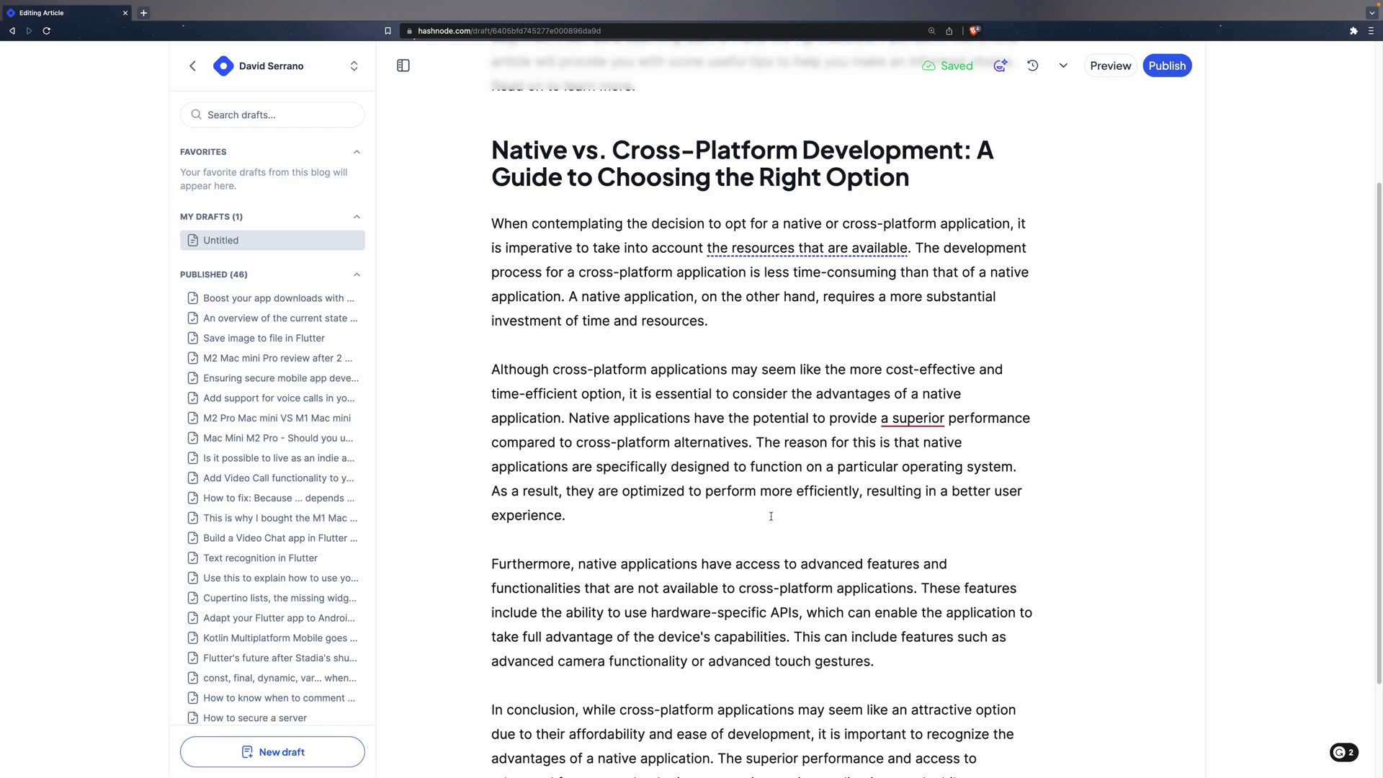
scroll(767, 515, "down", 1)
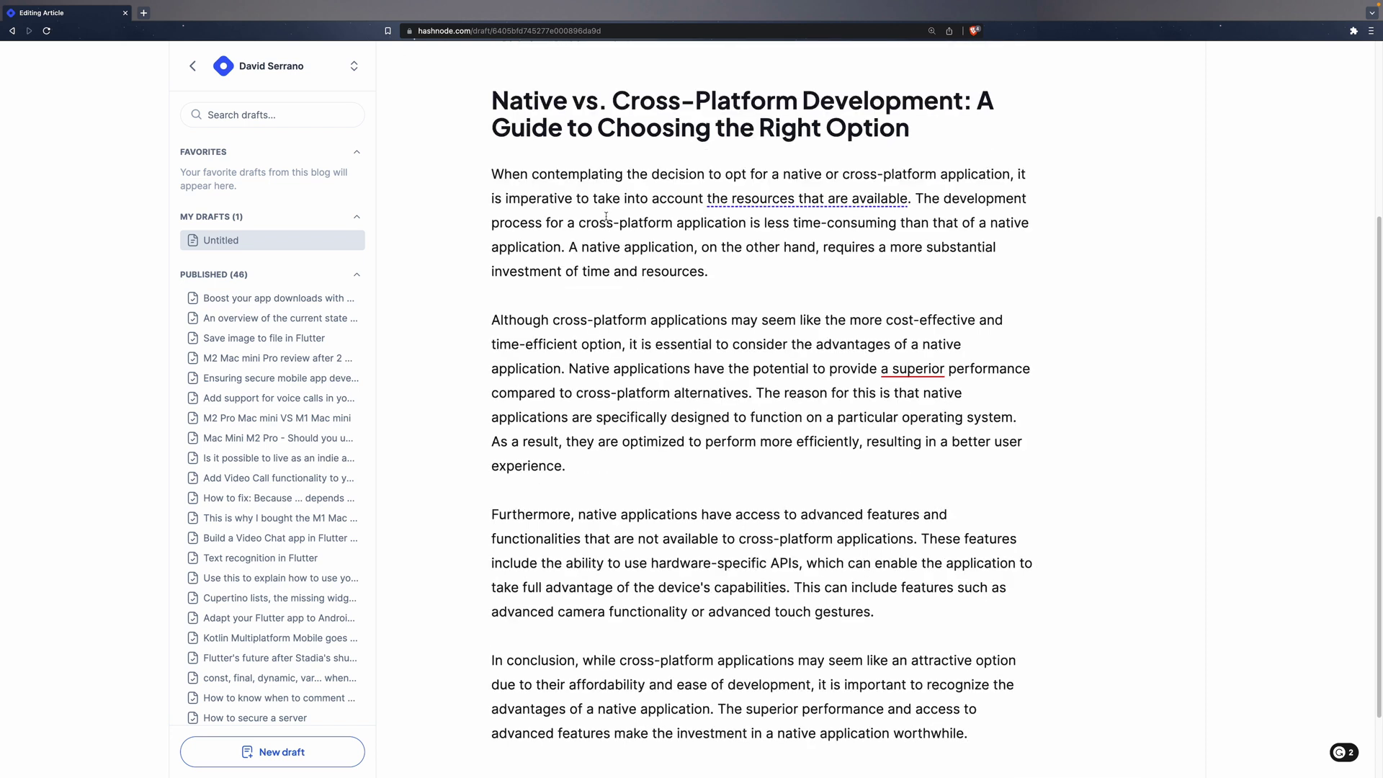
Step: Shorten the second paragraph below the heading, starting "Although cross-platform applications", with the AI operations
left_click(492, 173, "shift")
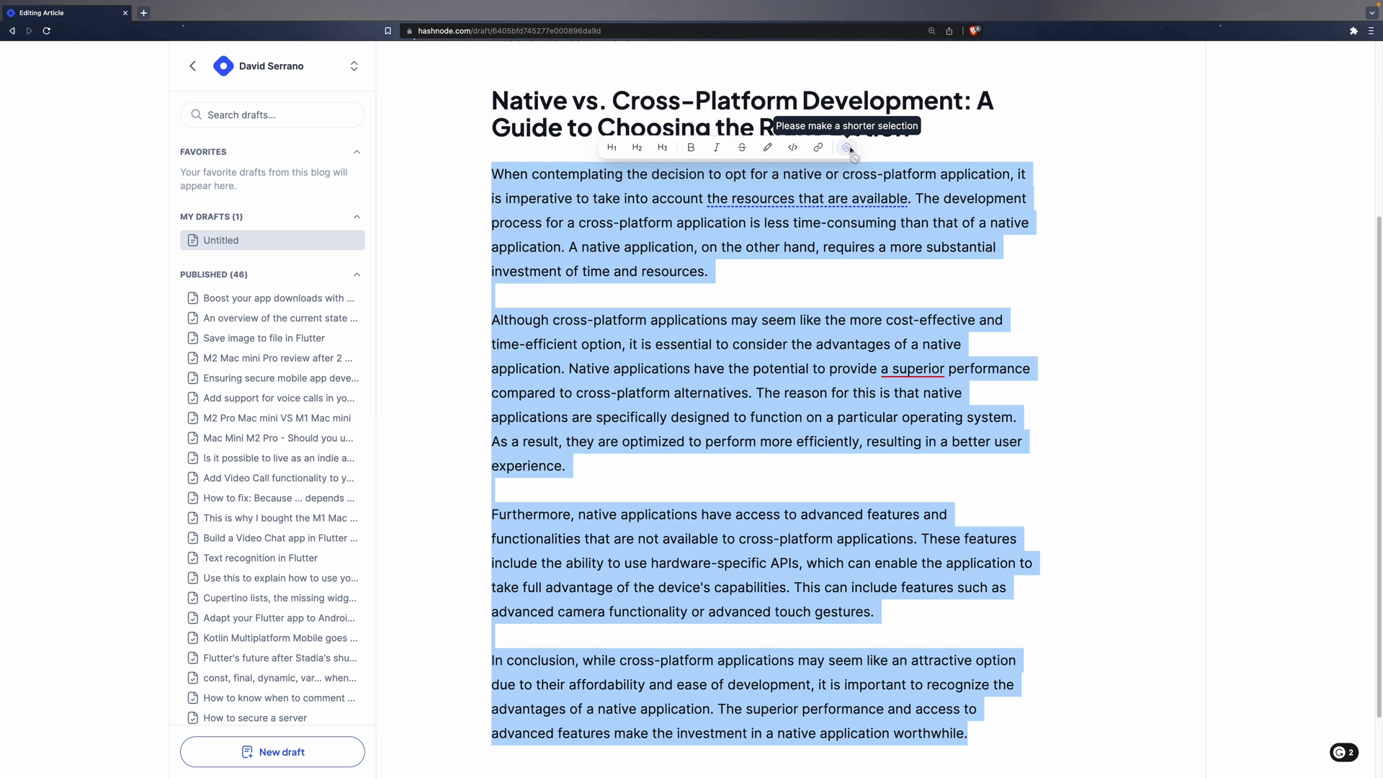
left_click_drag(570, 466, 494, 330)
left_click(646, 294)
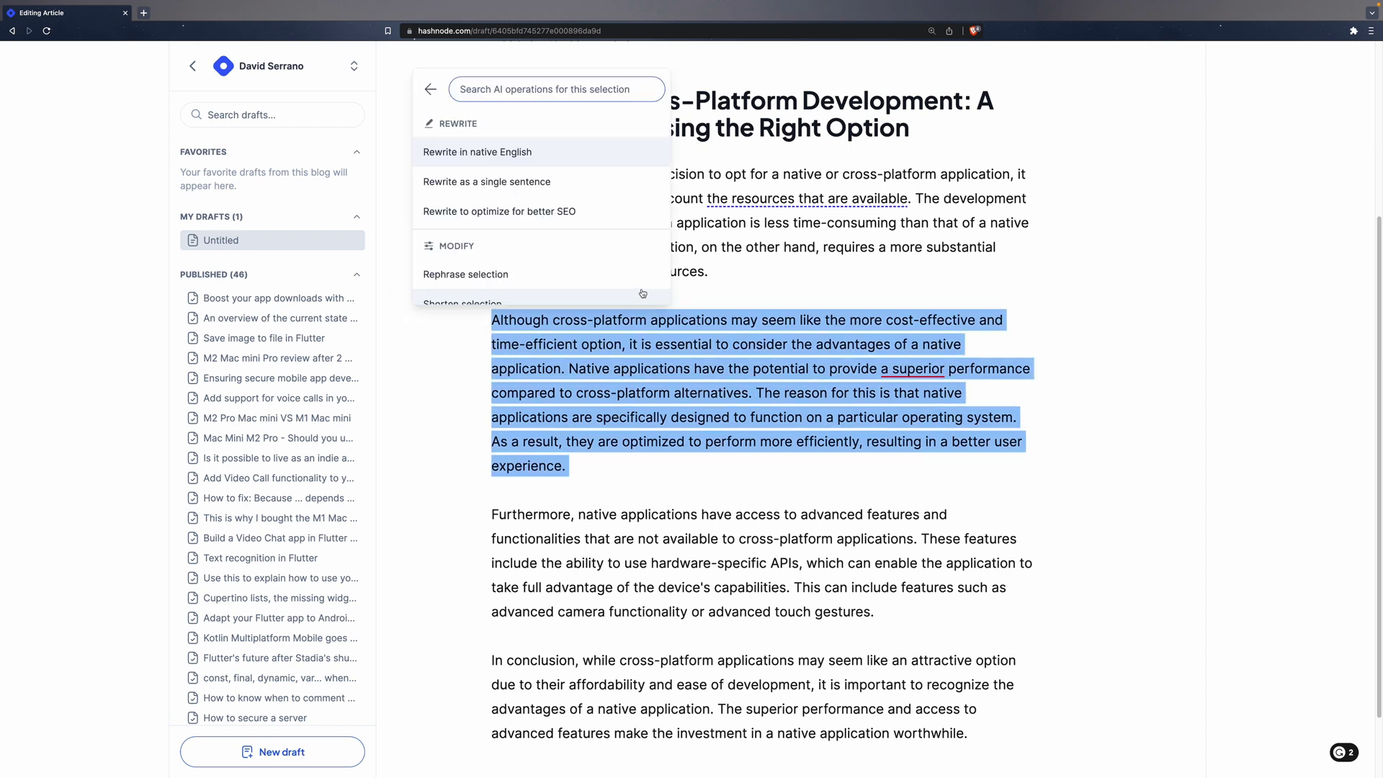
scroll(626, 245, "down", 3)
left_click(522, 140)
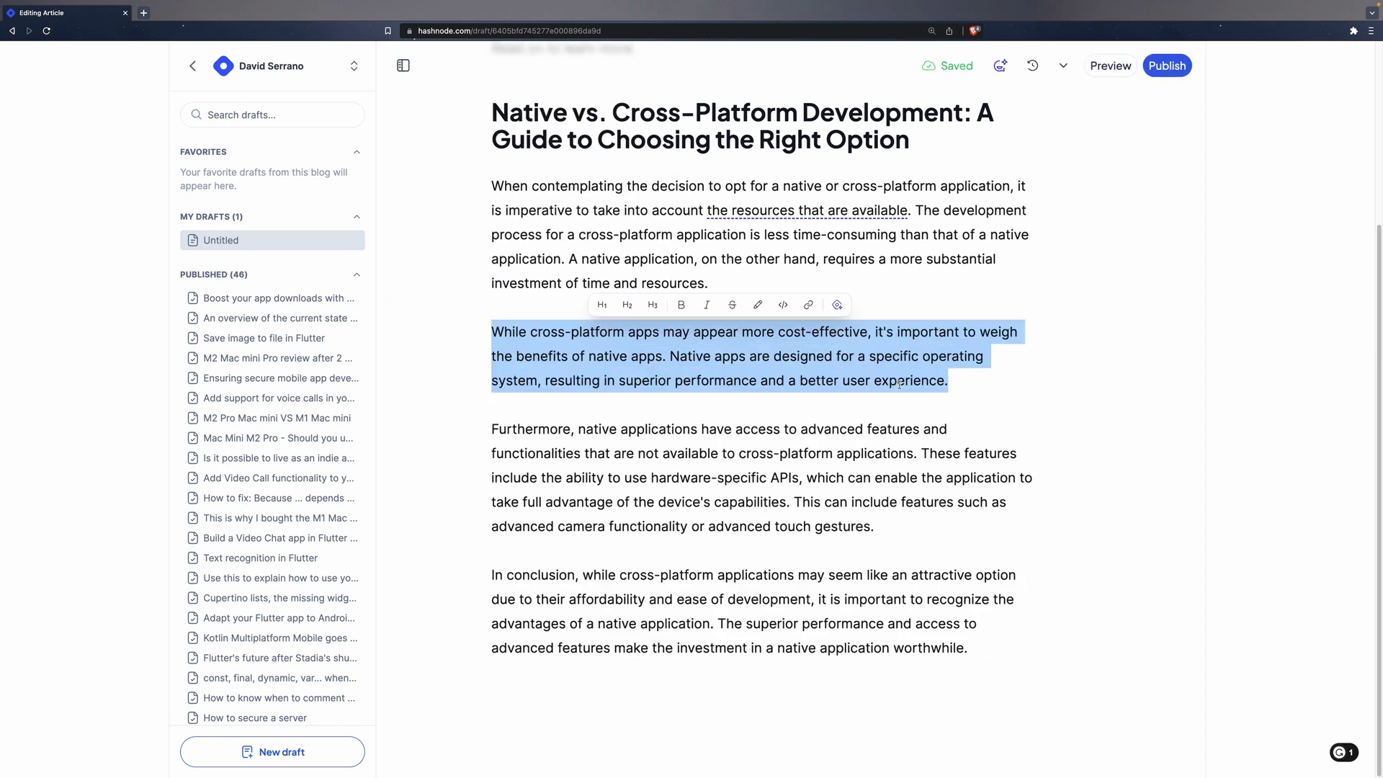
Step: Summarize the third paragraph below the heading, starting "Furthermore, native applications", with the AI operations and clear the selection
left_click_drag(879, 528, 491, 428)
left_click(800, 402)
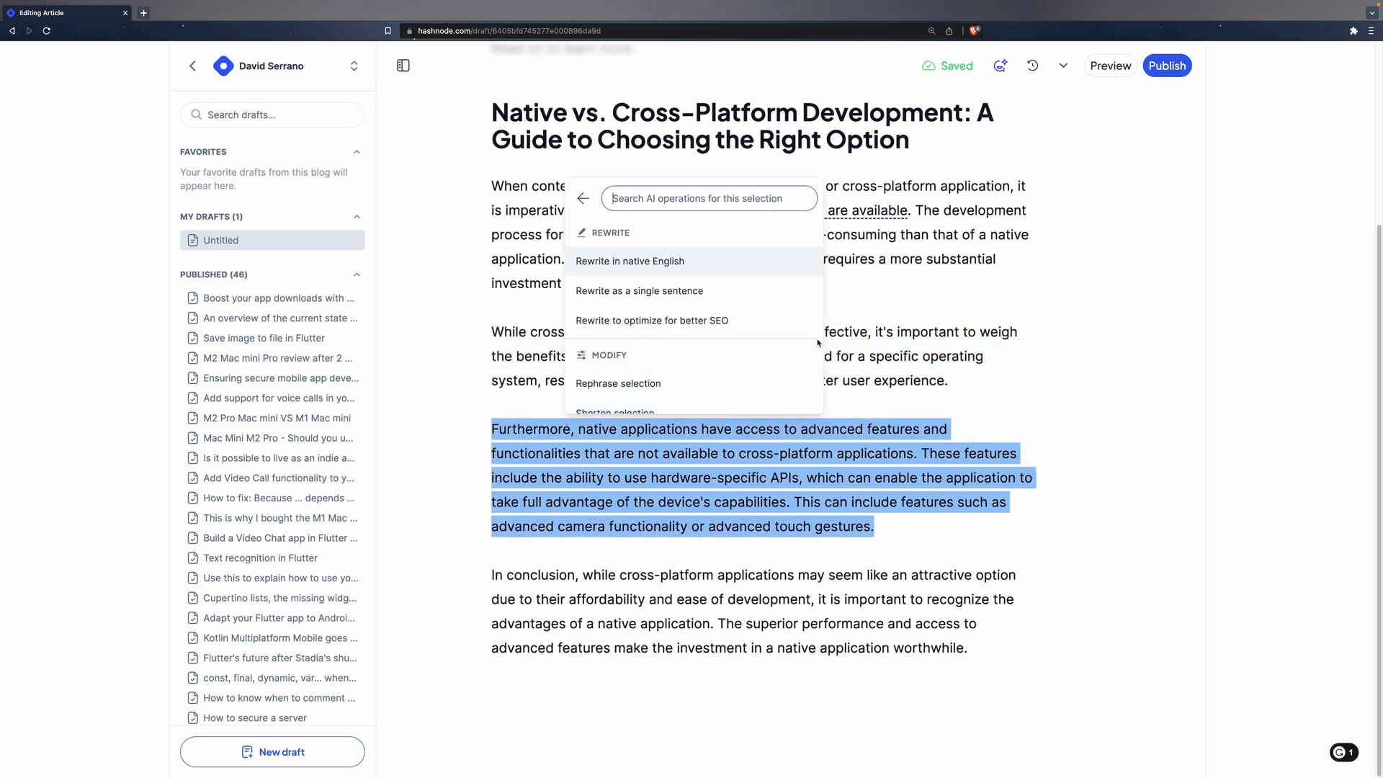
scroll(750, 327, "down", 3)
scroll(750, 327, "down", 2)
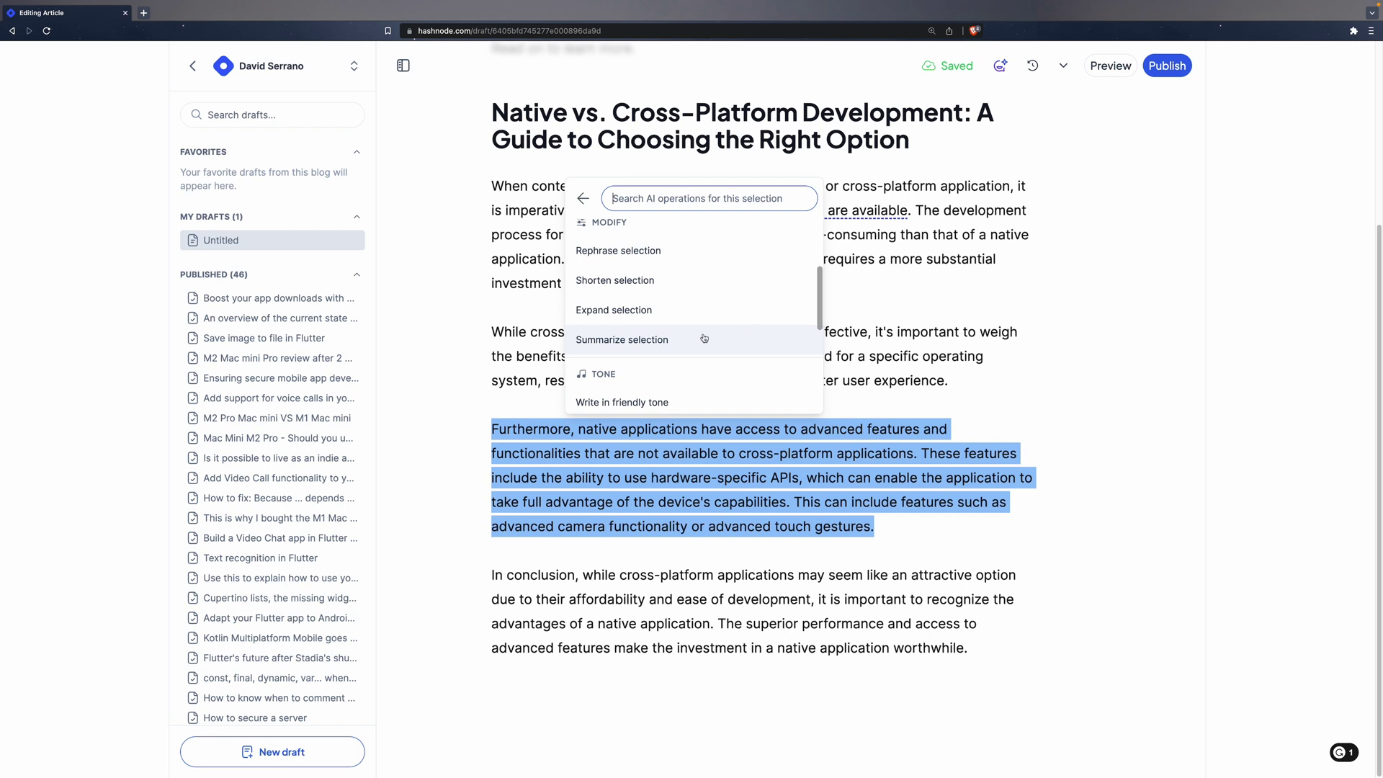
left_click(681, 343)
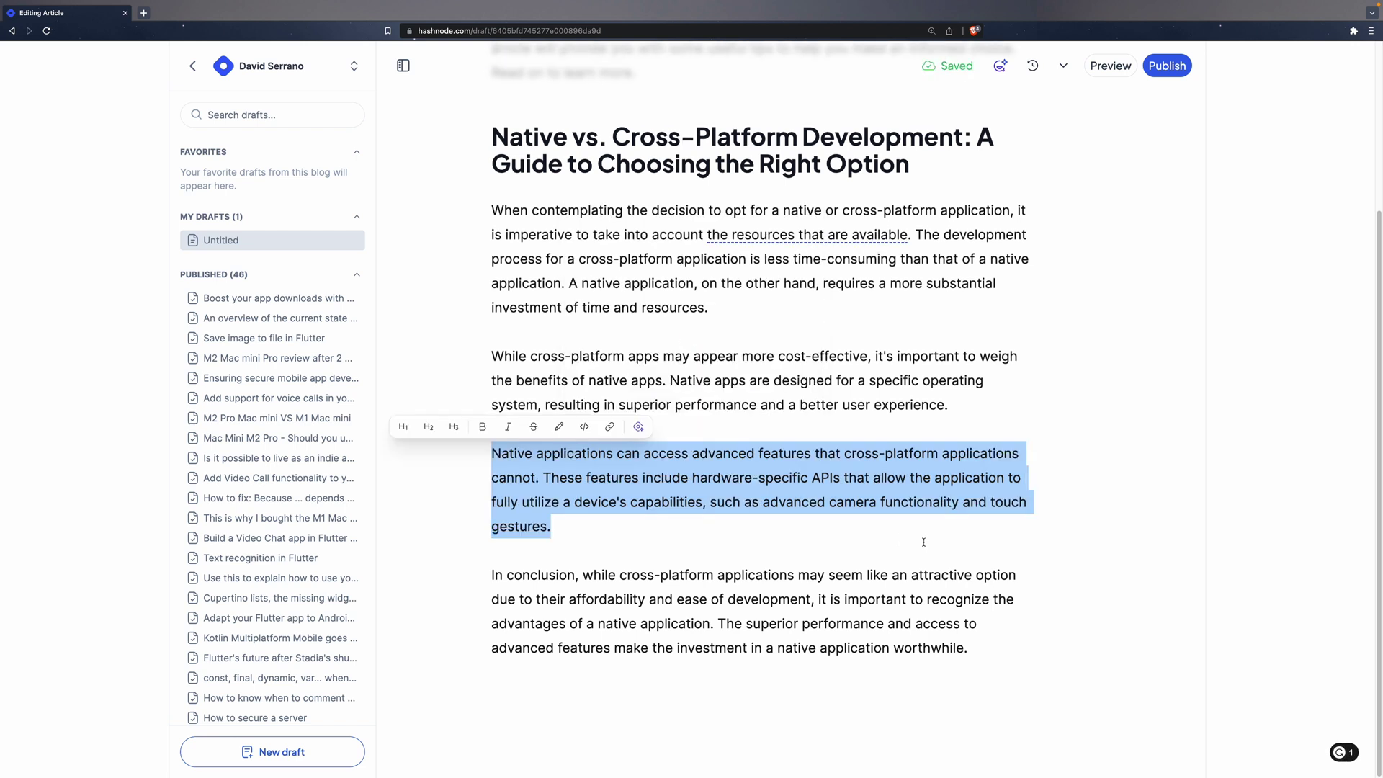
left_click(898, 526)
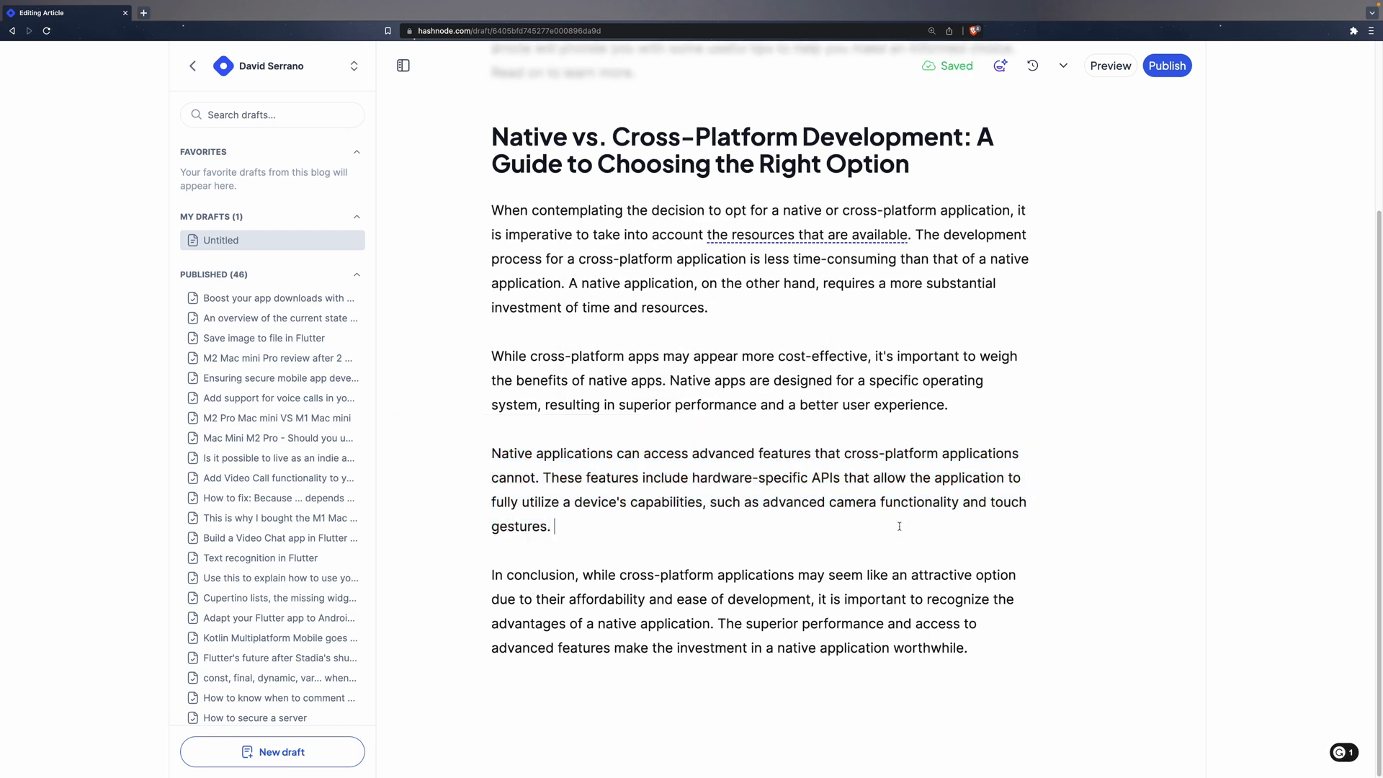
Step: Ask the draft's AI assistant "can you write more paragraphs for me?"
left_click(1000, 68)
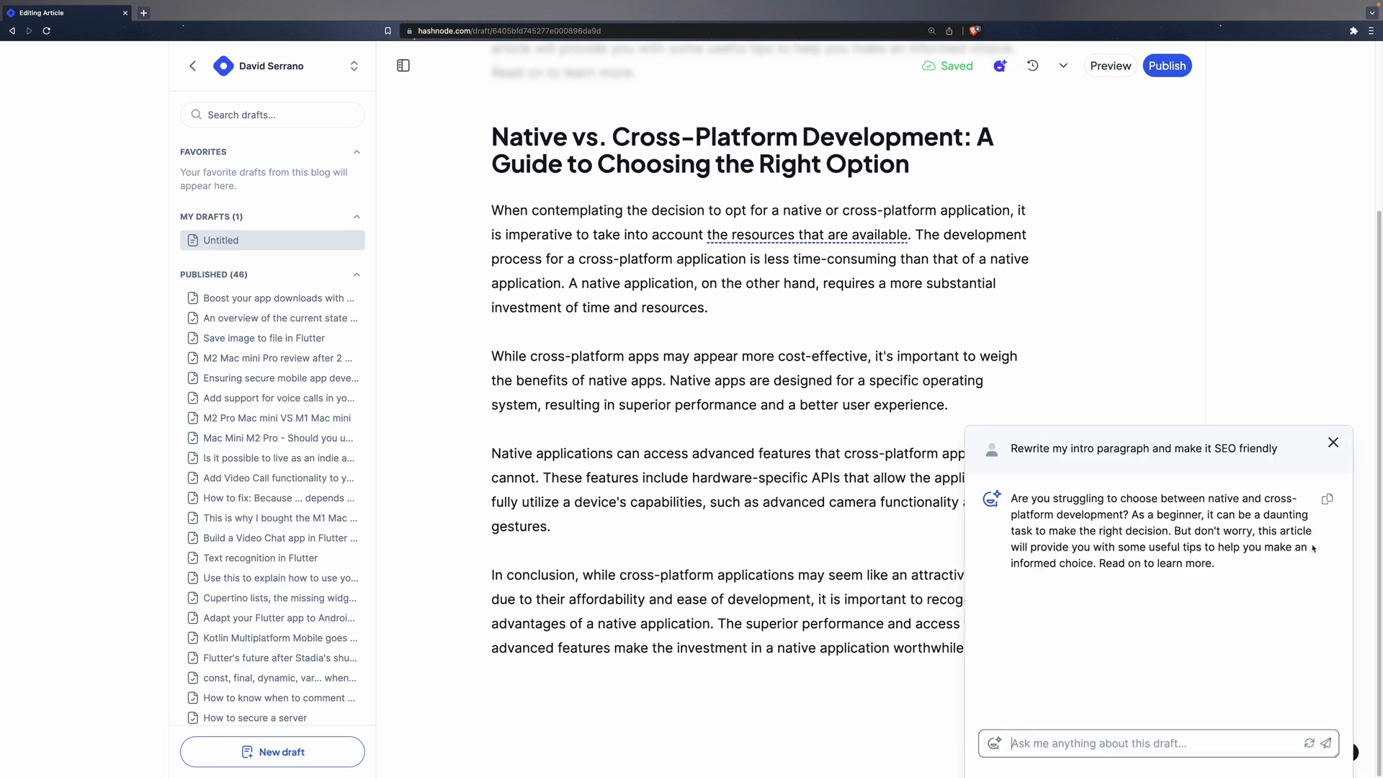
left_click(1332, 441)
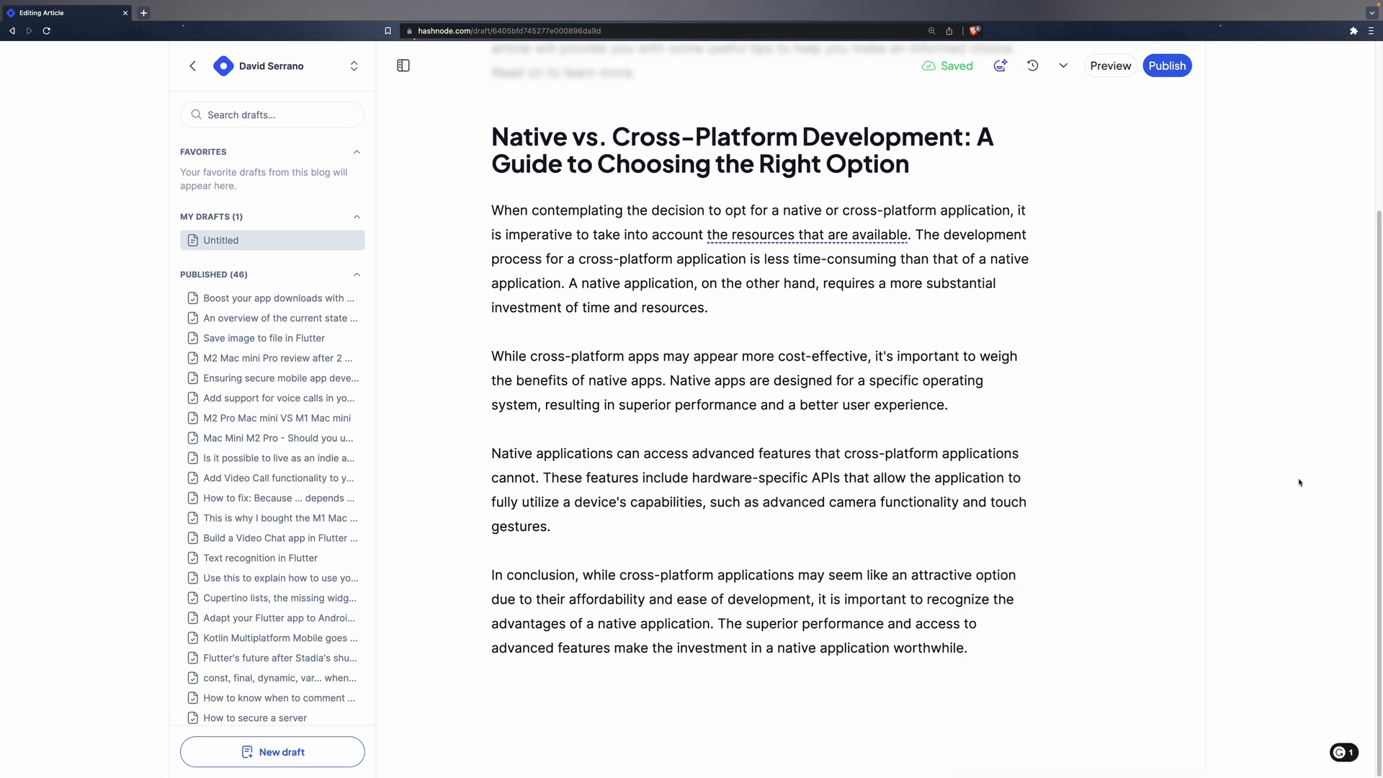
left_click(999, 67)
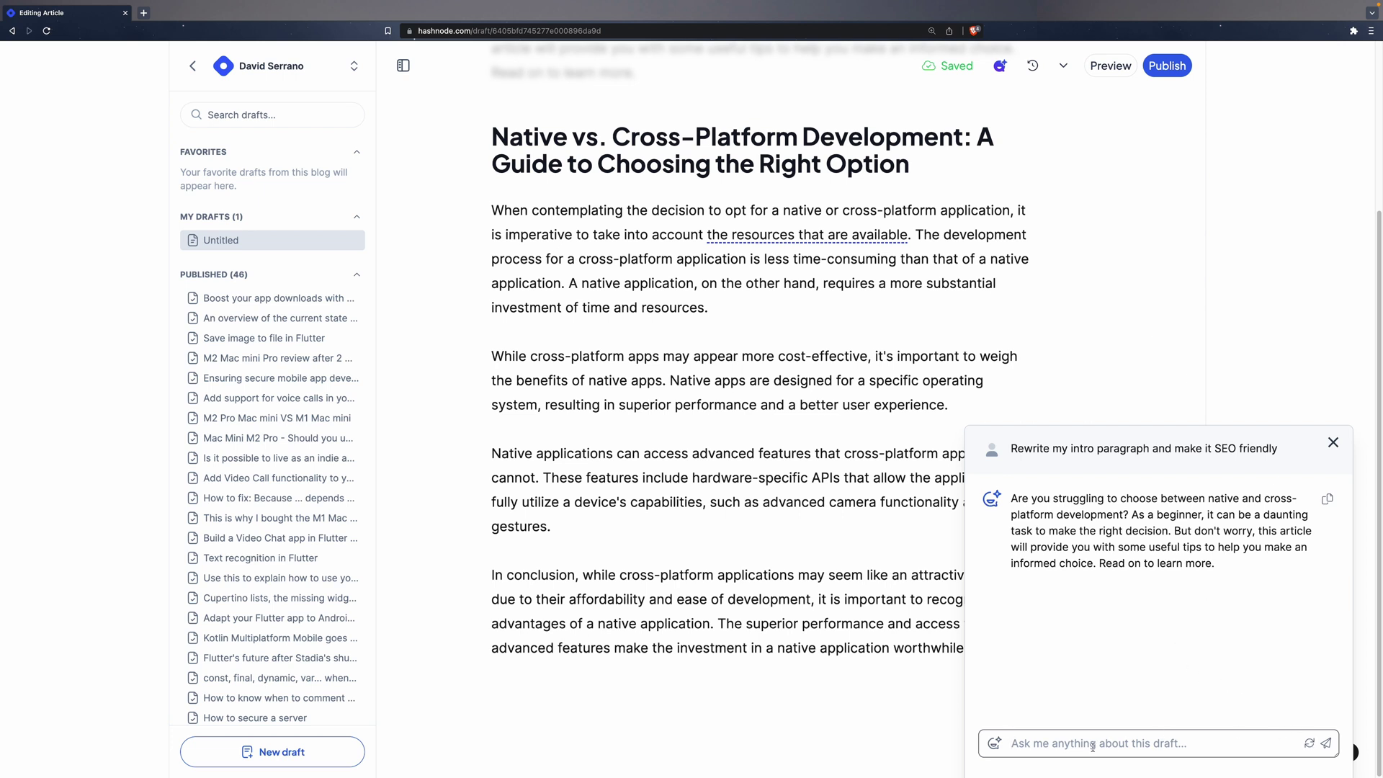
type("can you write more paragraphs for me?")
key("Return")
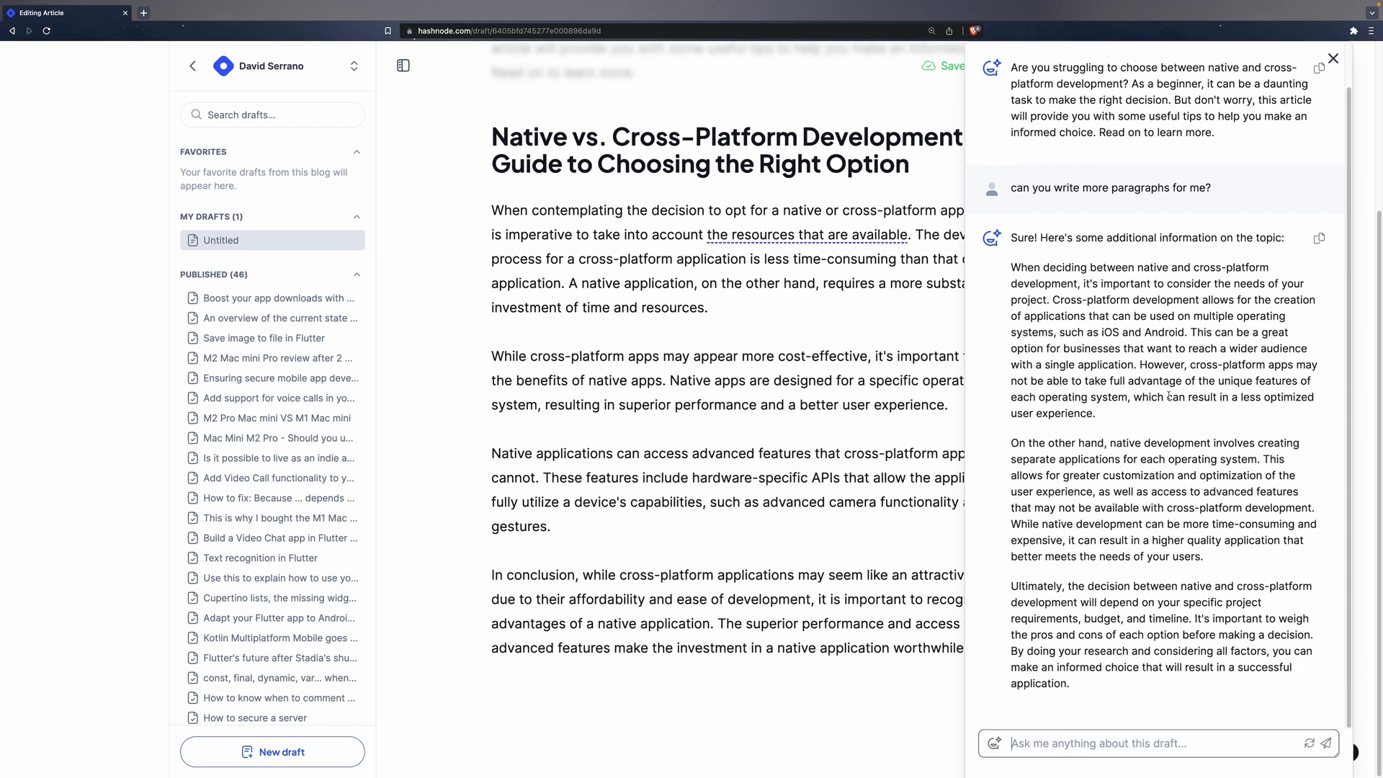
Step: Copy the assistant's reply into a new paragraph after the conclusion and delete its opening word "Sure!"
left_click(1320, 245)
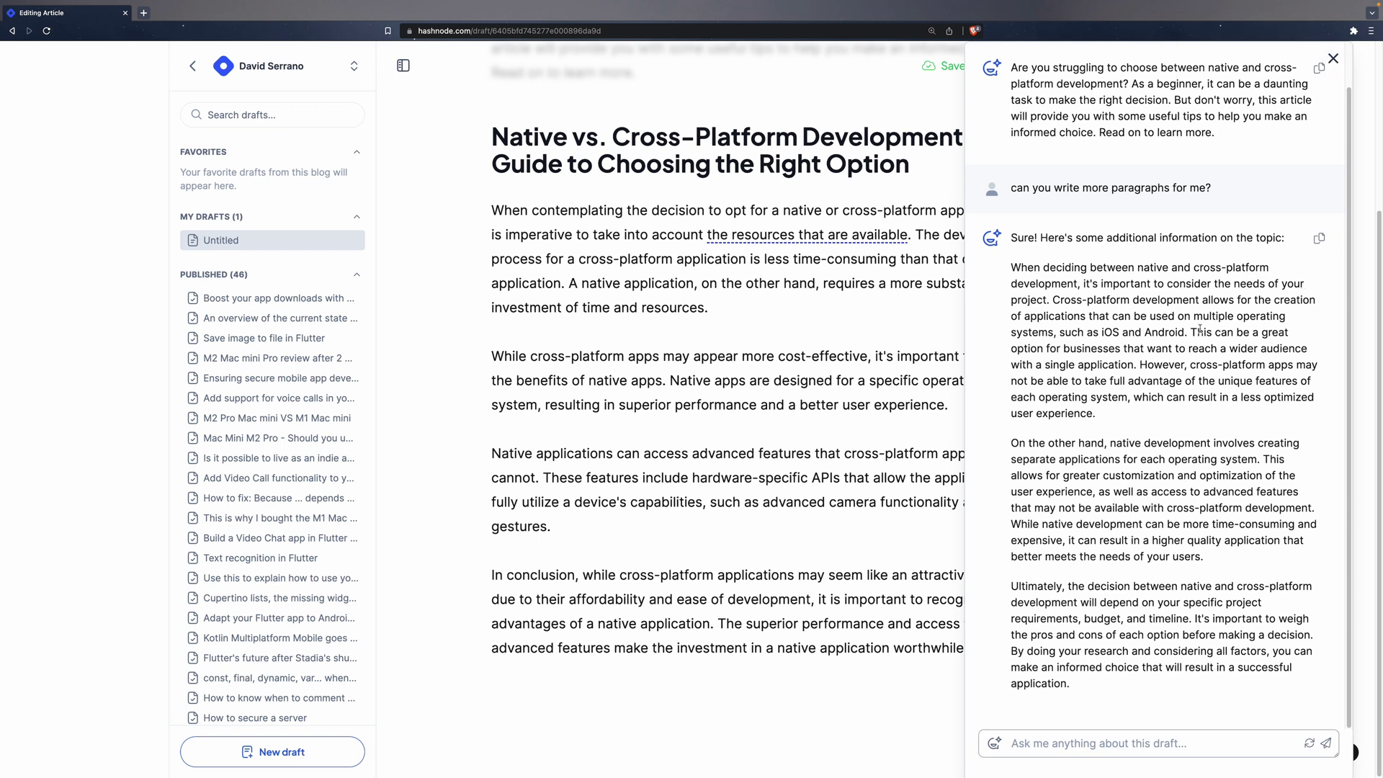
left_click(1332, 63)
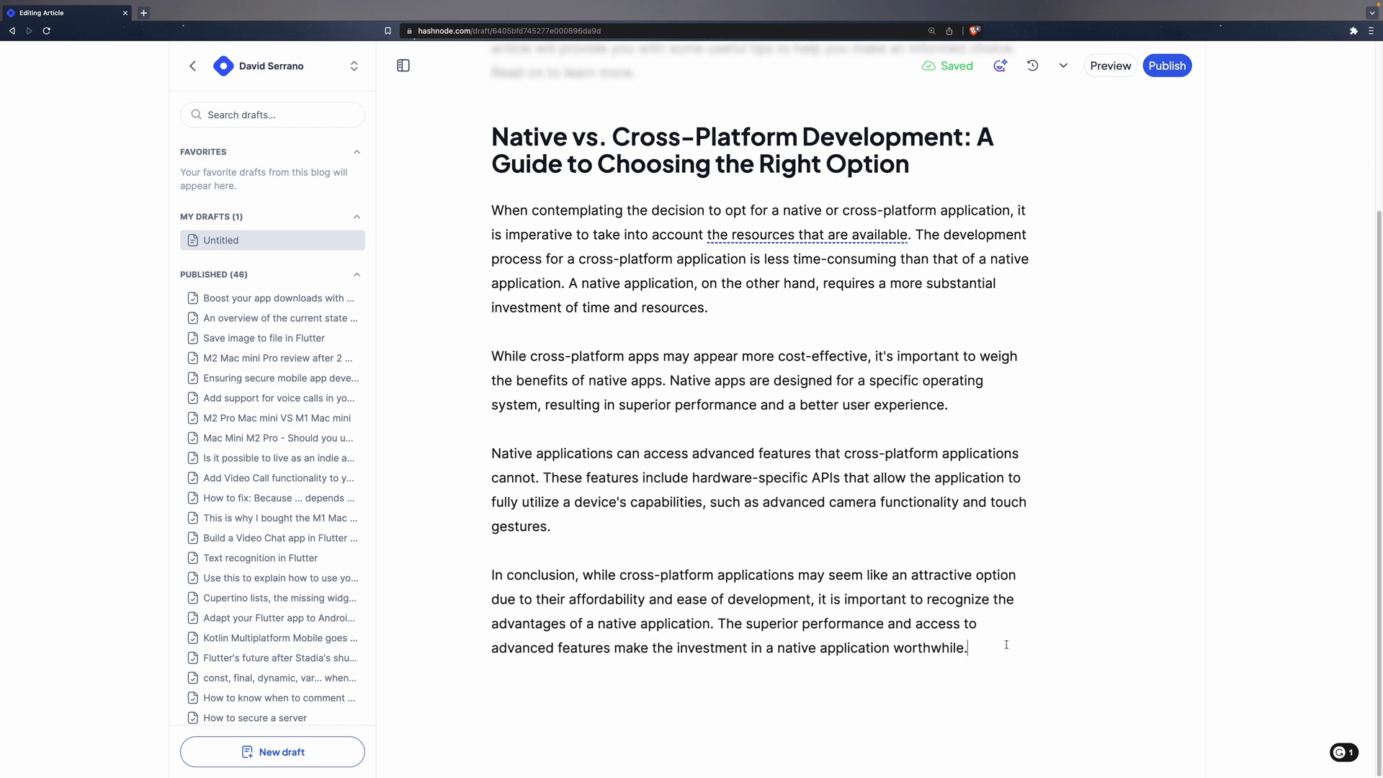
key("Return")
key("super+v")
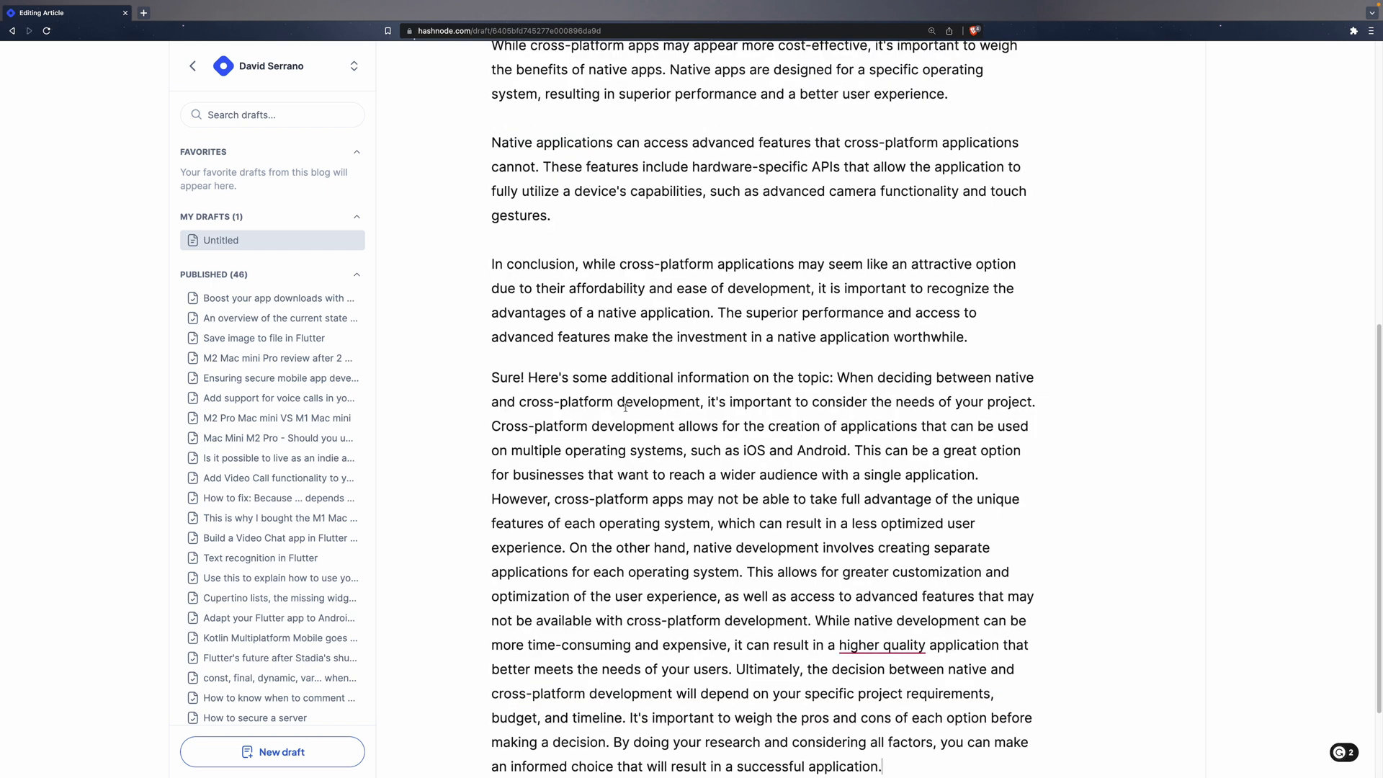
key("super+shift+Left")
key("BackSpace")
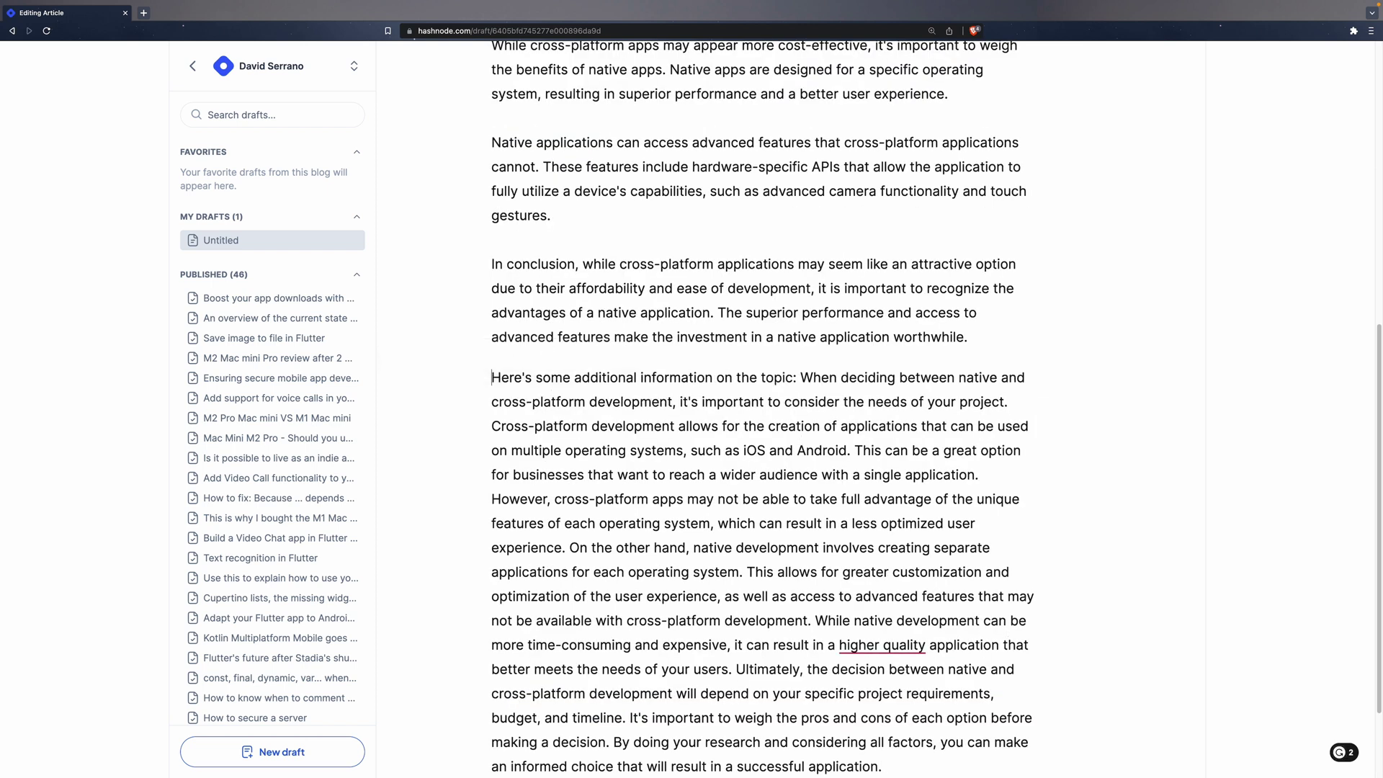
scroll(720, 305, "up", 7)
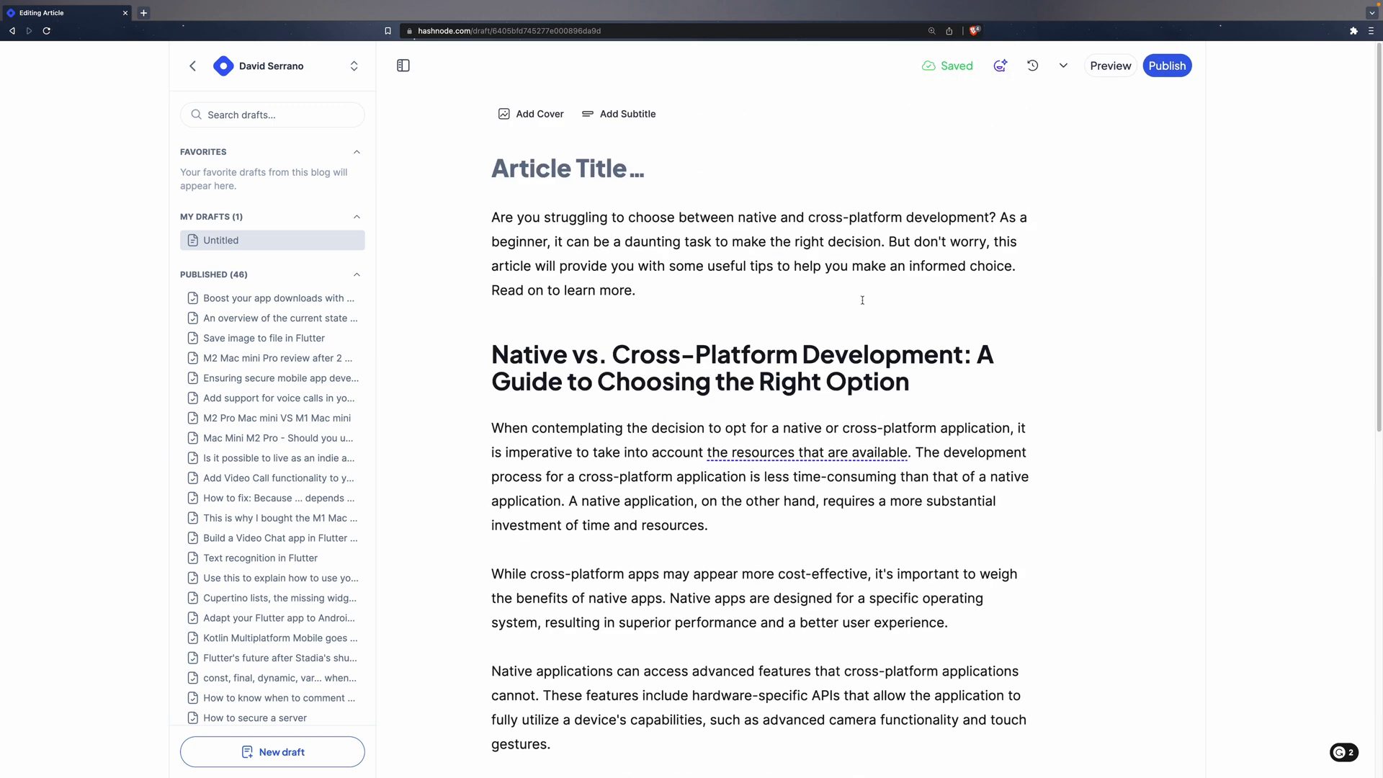
scroll(965, 219, "down", 1)
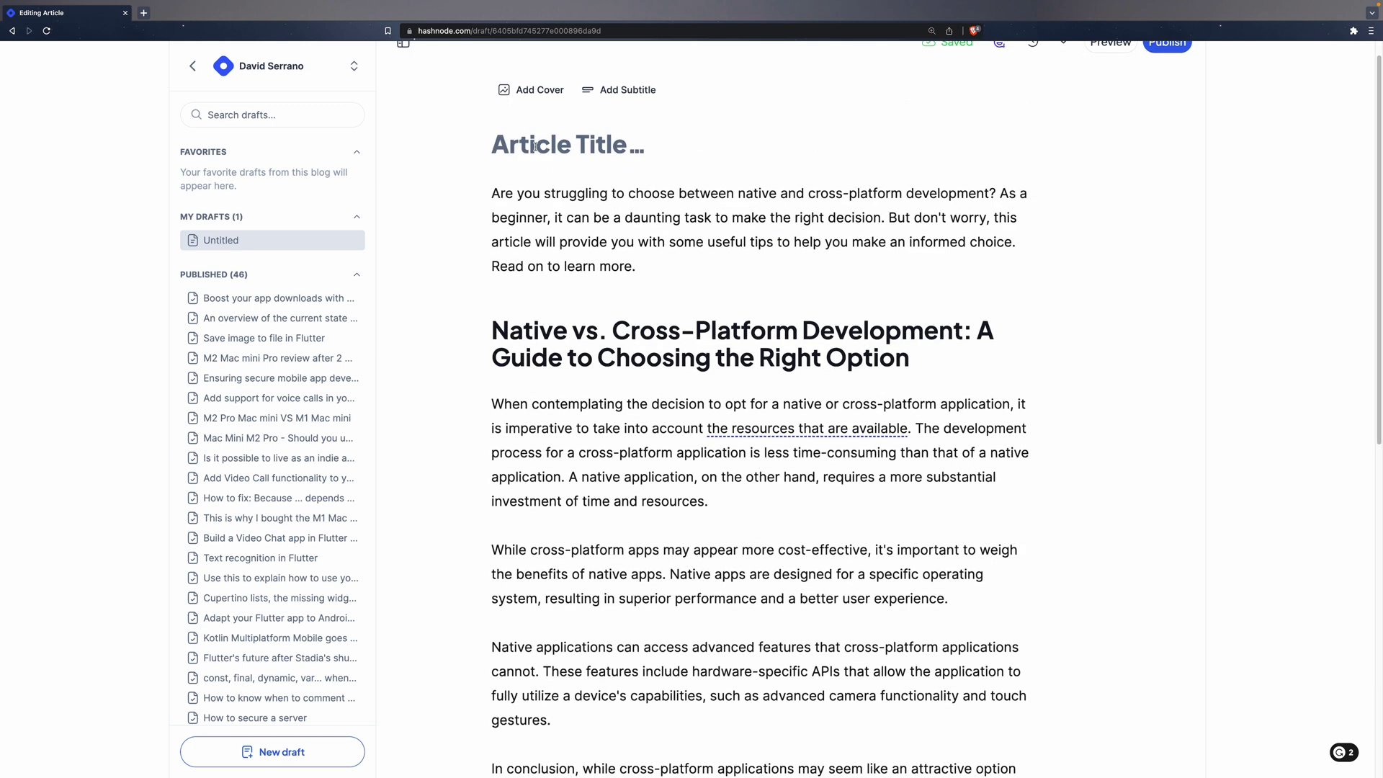
scroll(1109, 182, "up", 1)
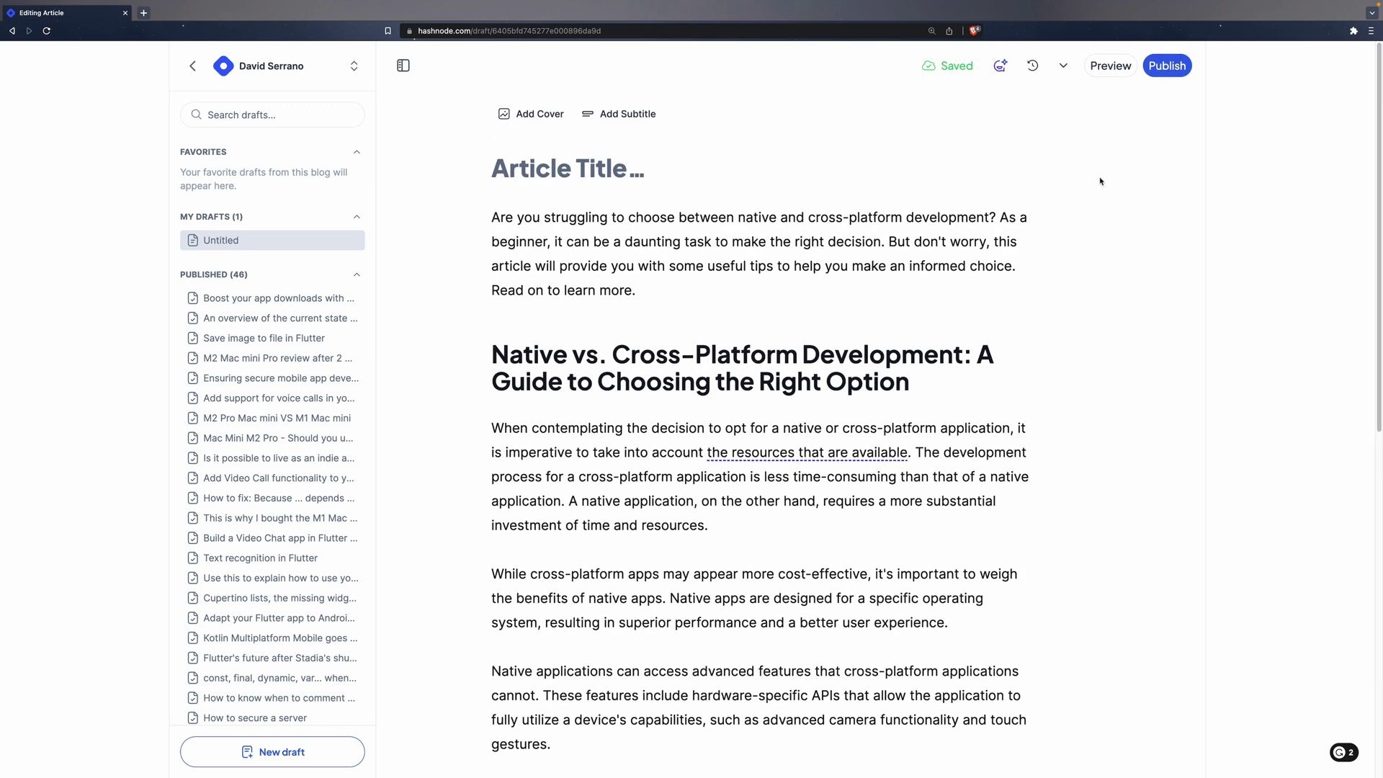